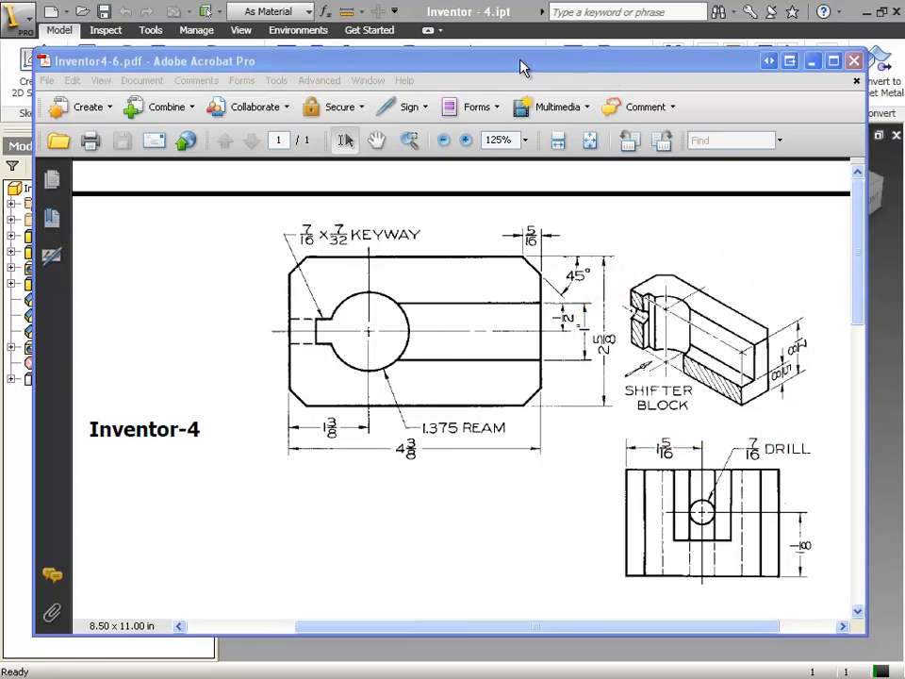
Put the reference PDF away and create a new drawing from the Standard.idw template
left_click(812, 61)
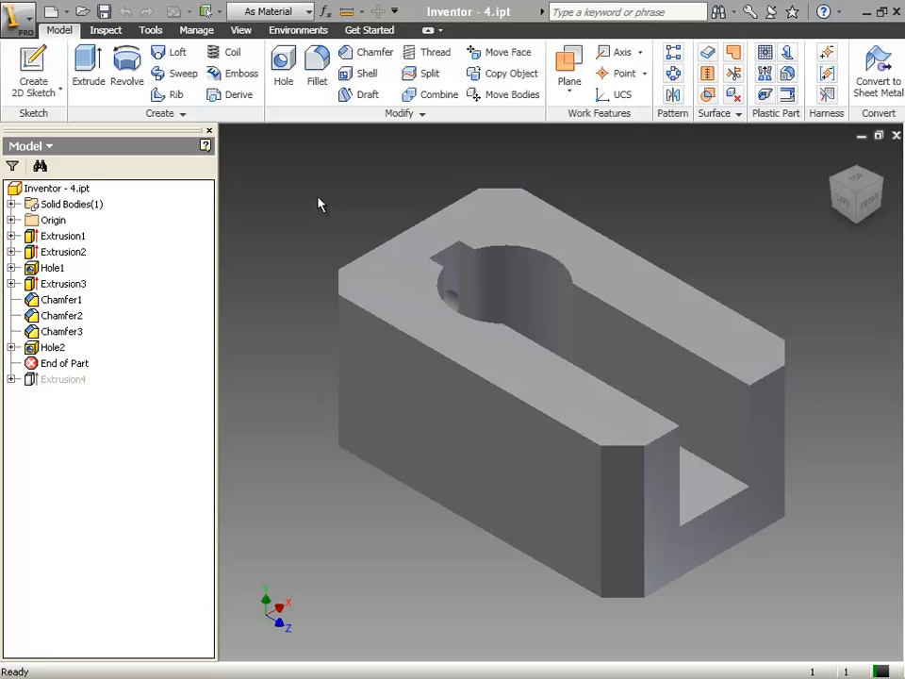
left_click(23, 26)
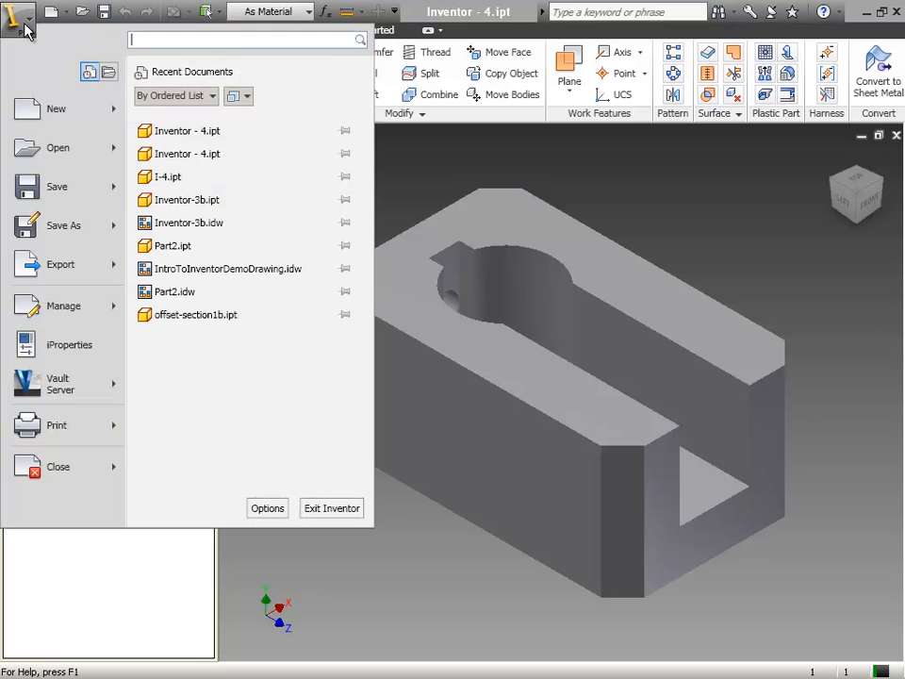
left_click(43, 112)
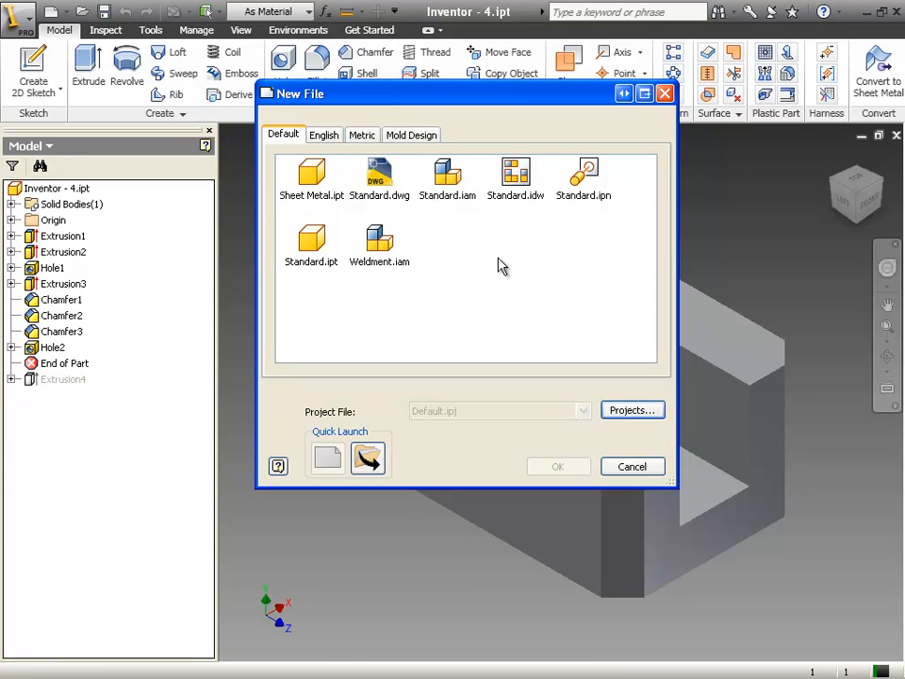
double_click(521, 186)
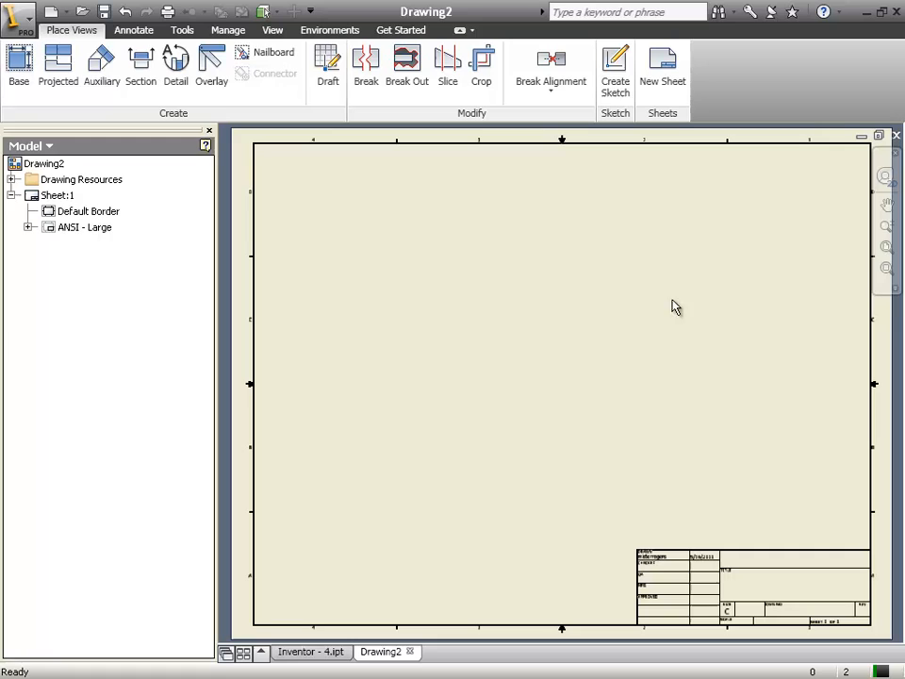
Place a base view of Inventor - 4.ipt in the sheet's upper left, using a custom top orientation rotated 90° counterclockwise so the keyway points left
left_click(17, 66)
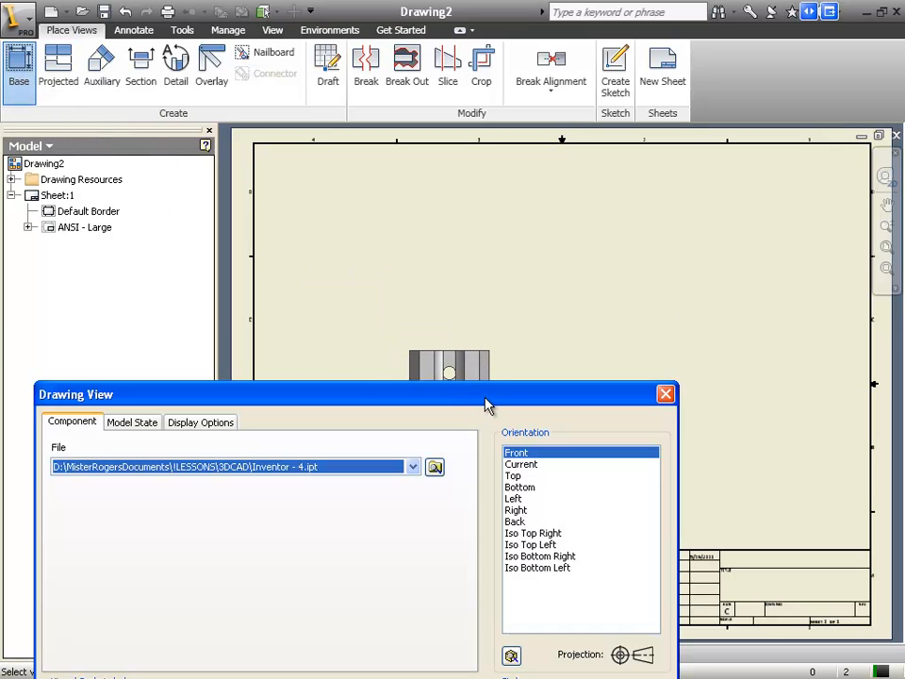
mouse_move(488, 406)
left_mouse_down()
mouse_move(497, 192)
mouse_move(529, 191)
mouse_move(556, 254)
left_mouse_up()
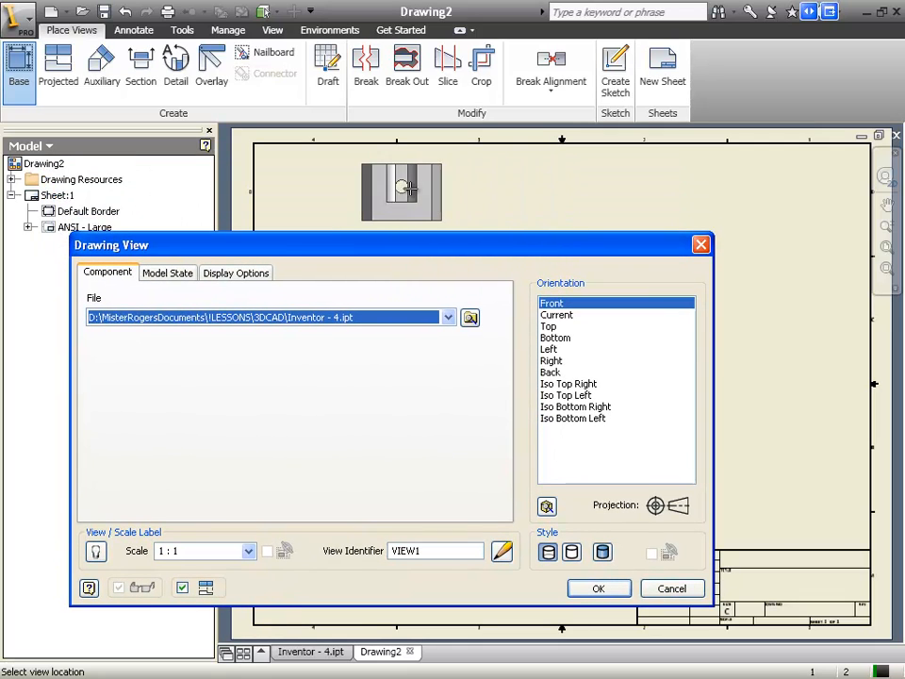
left_click(549, 326)
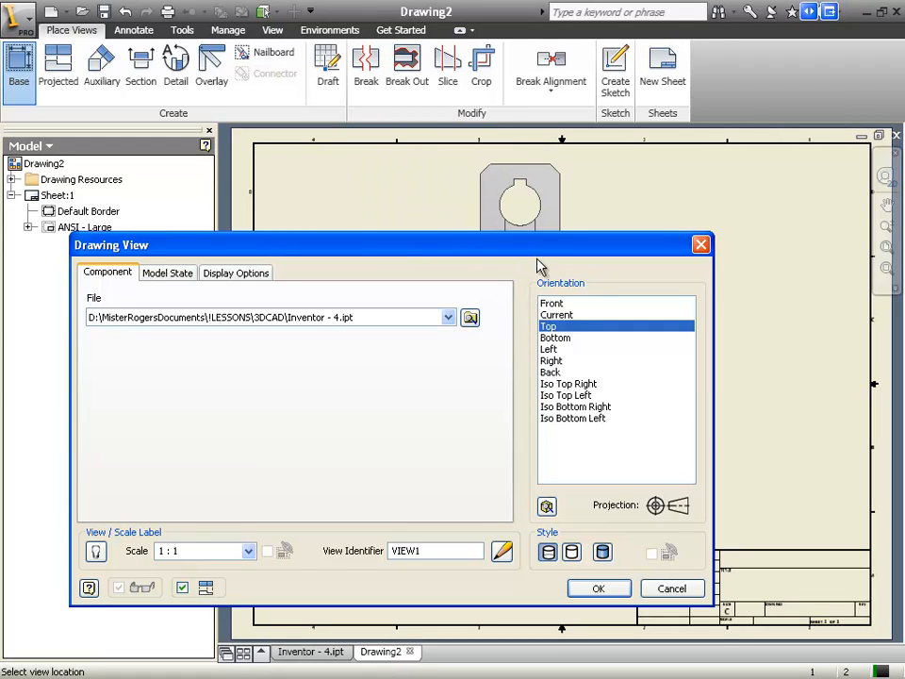
left_click_drag(556, 260, 568, 376)
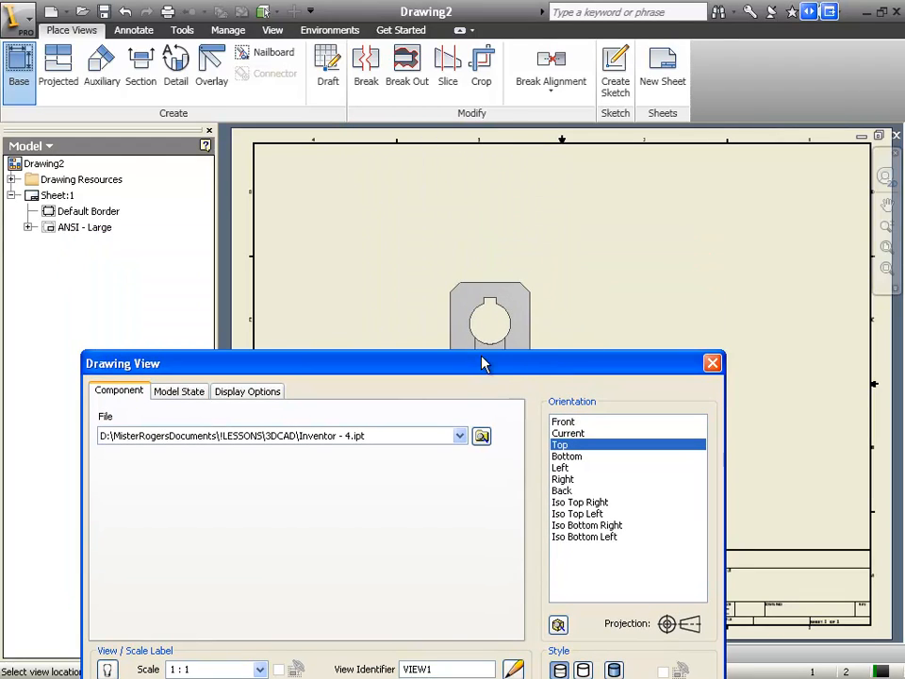
left_click_drag(482, 364, 457, 162)
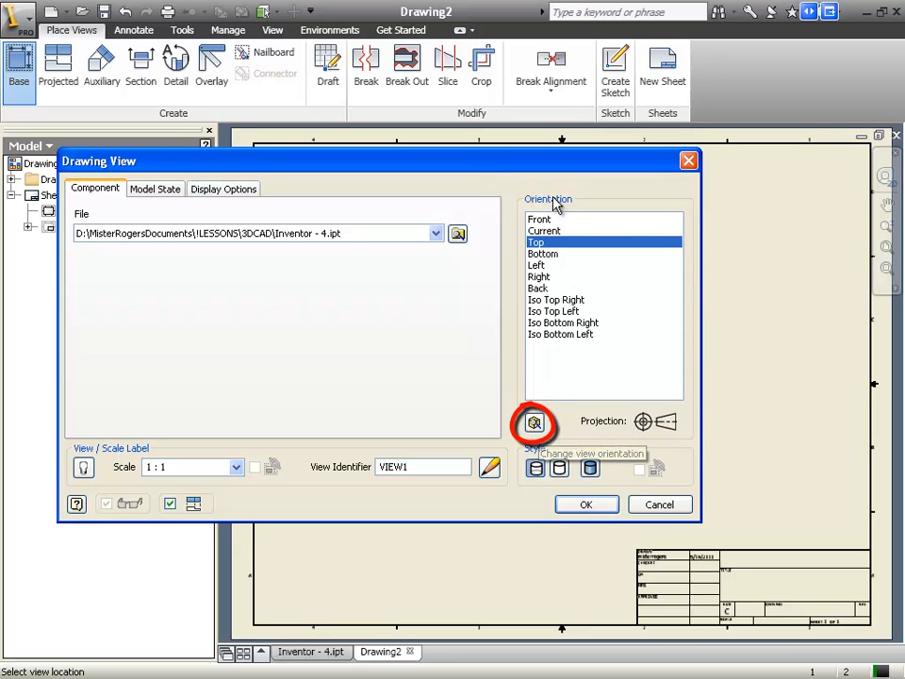
left_click(534, 424)
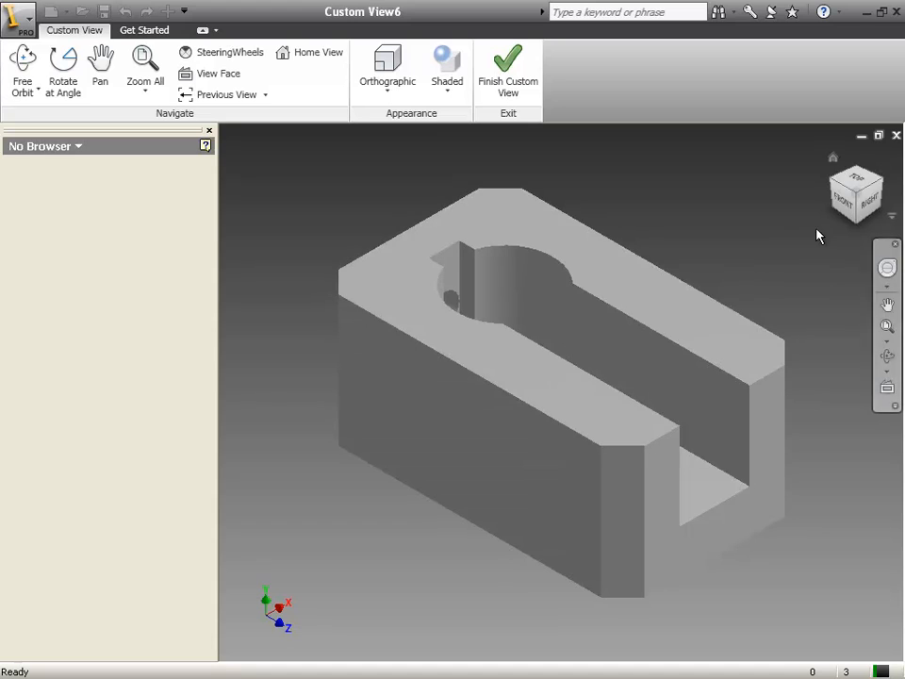
left_click(859, 183)
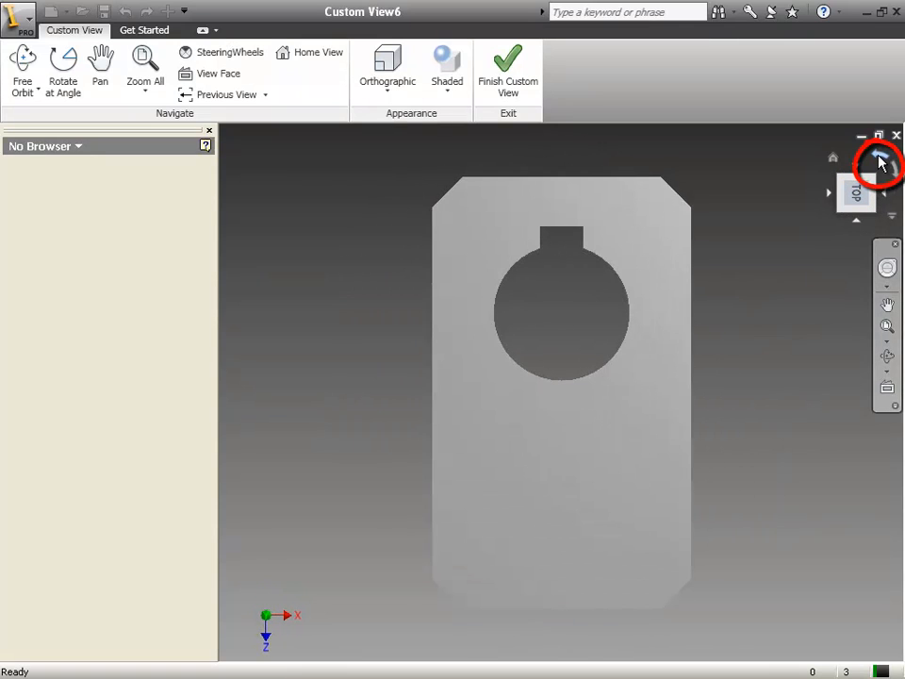
left_click(881, 163)
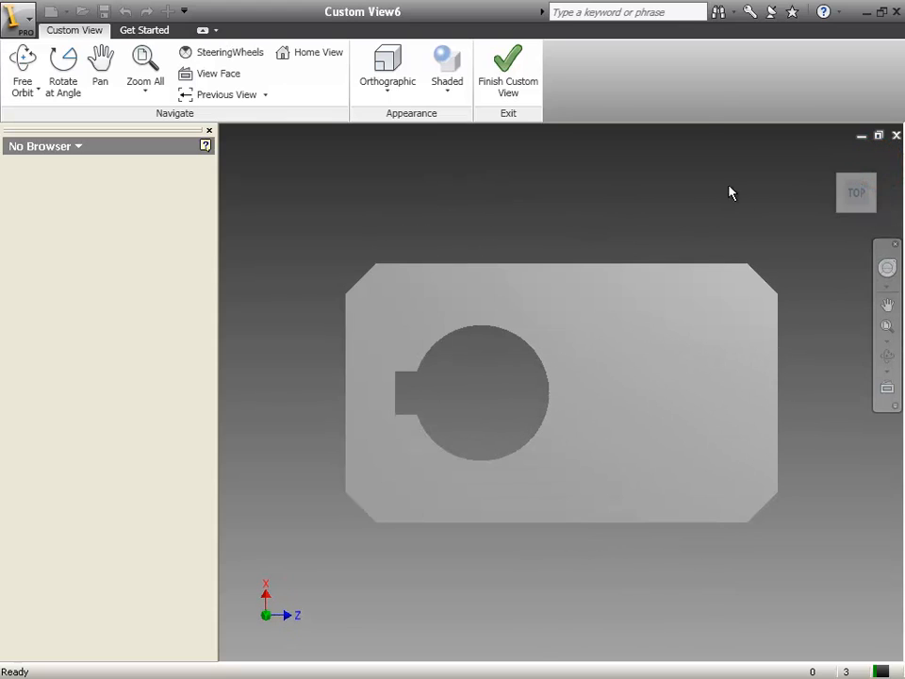
left_click(522, 92)
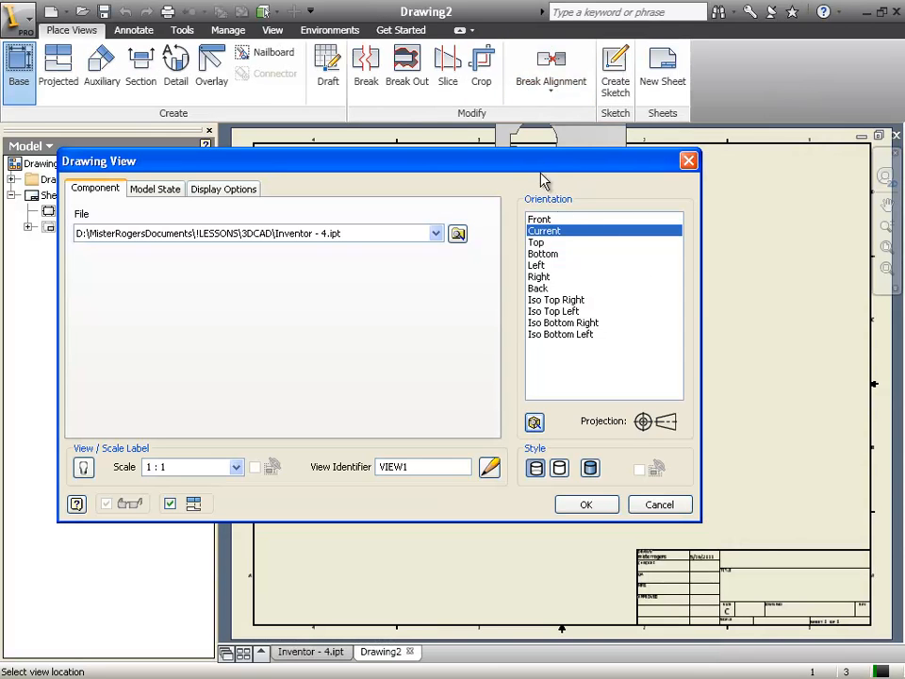
left_click_drag(545, 182, 573, 429)
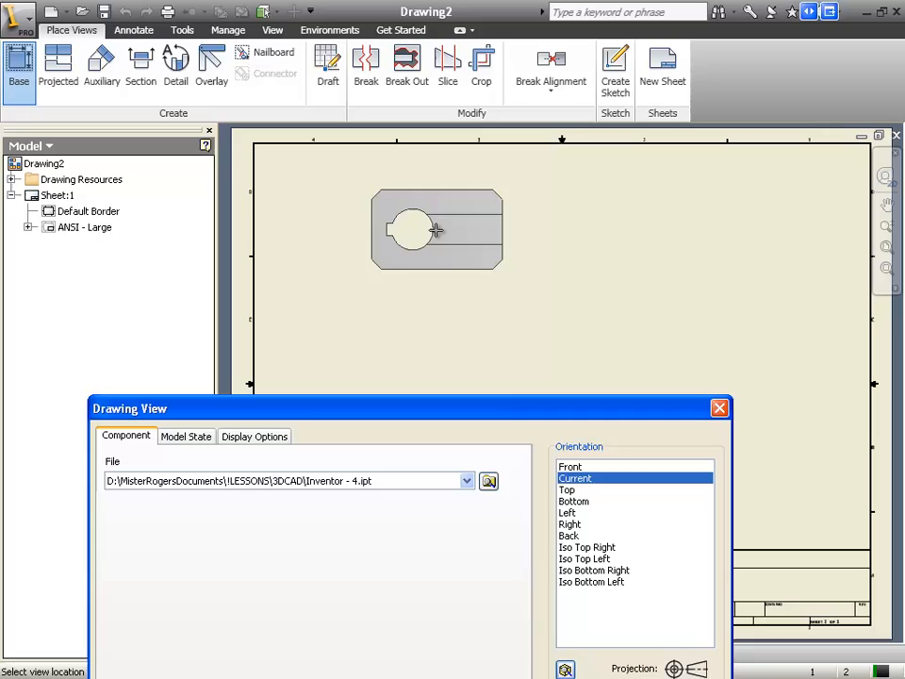
left_click(438, 247)
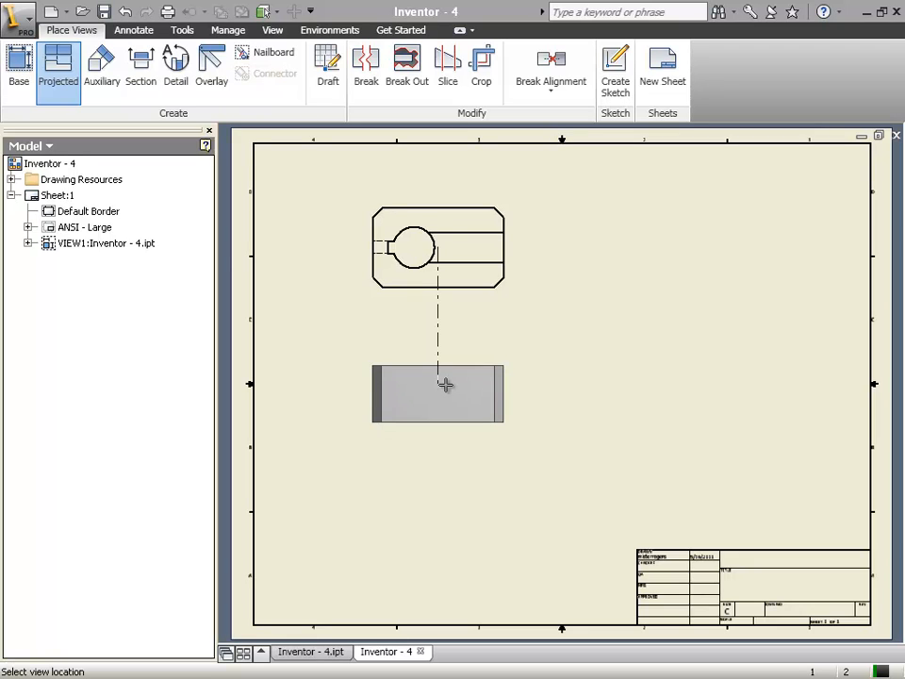
Create a full section view below the top view, cutting horizontally through the centre of the large hole along the block's whole length
left_click(139, 65)
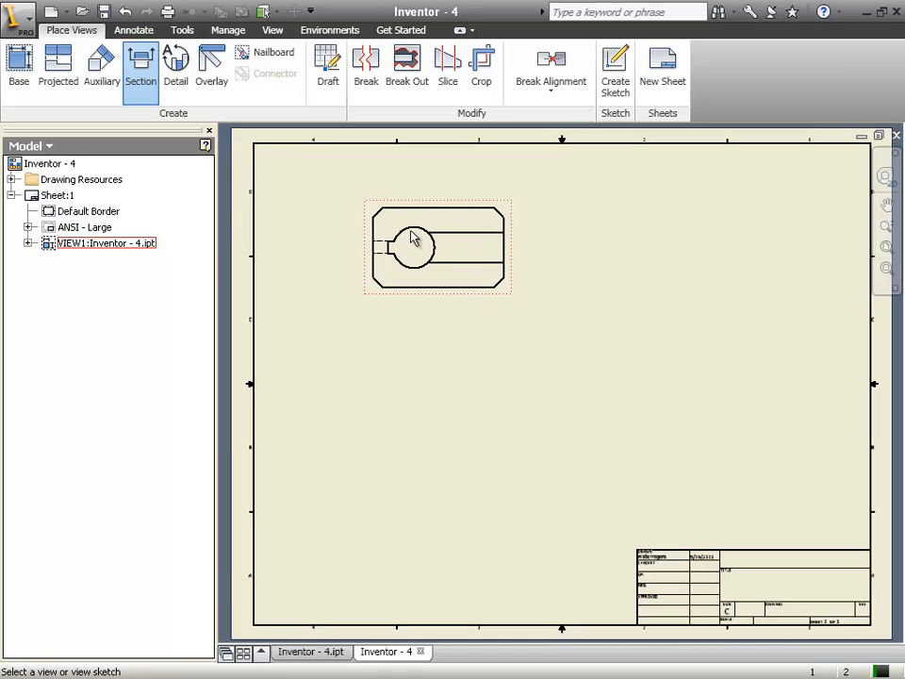
left_click(463, 294)
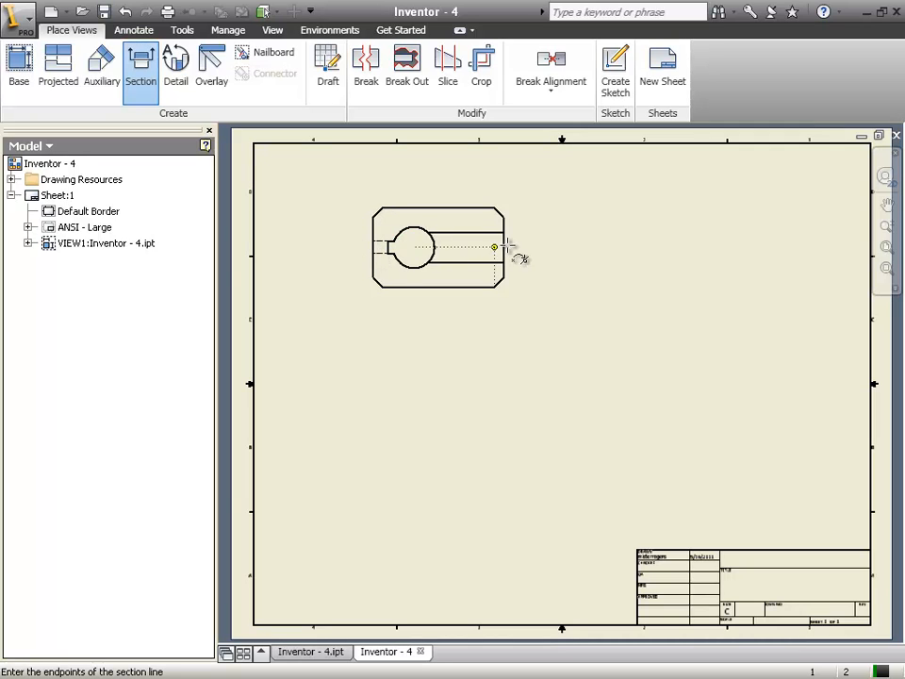
left_click(354, 246)
left_click(520, 246)
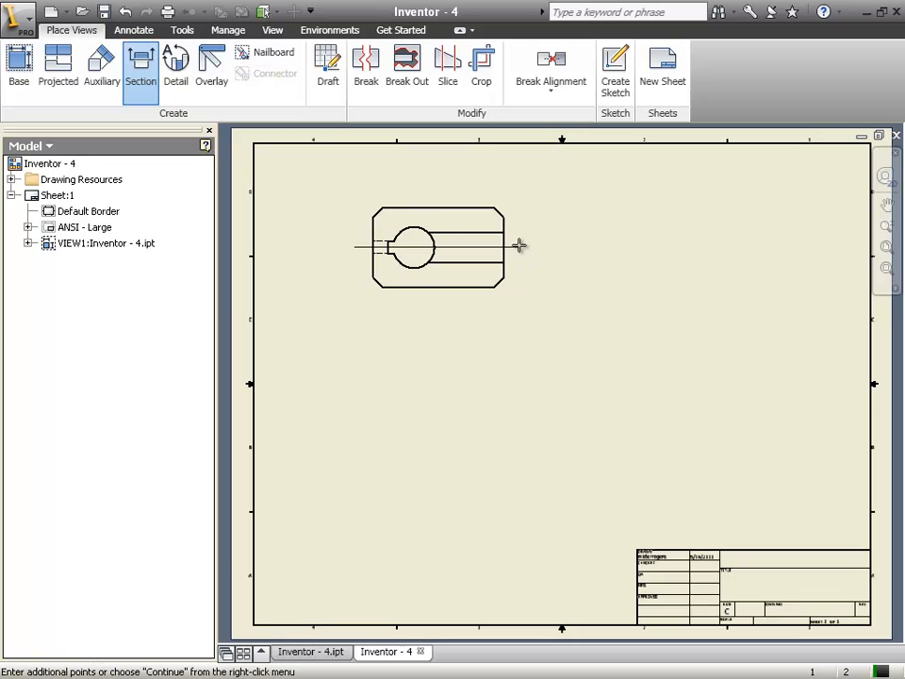
right_click(520, 246)
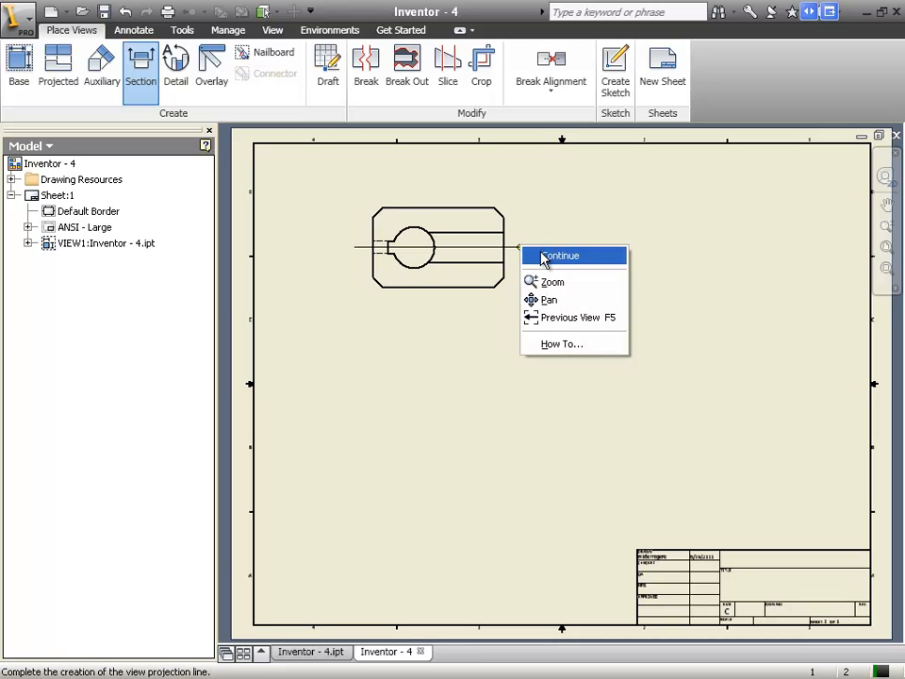
left_click(544, 258)
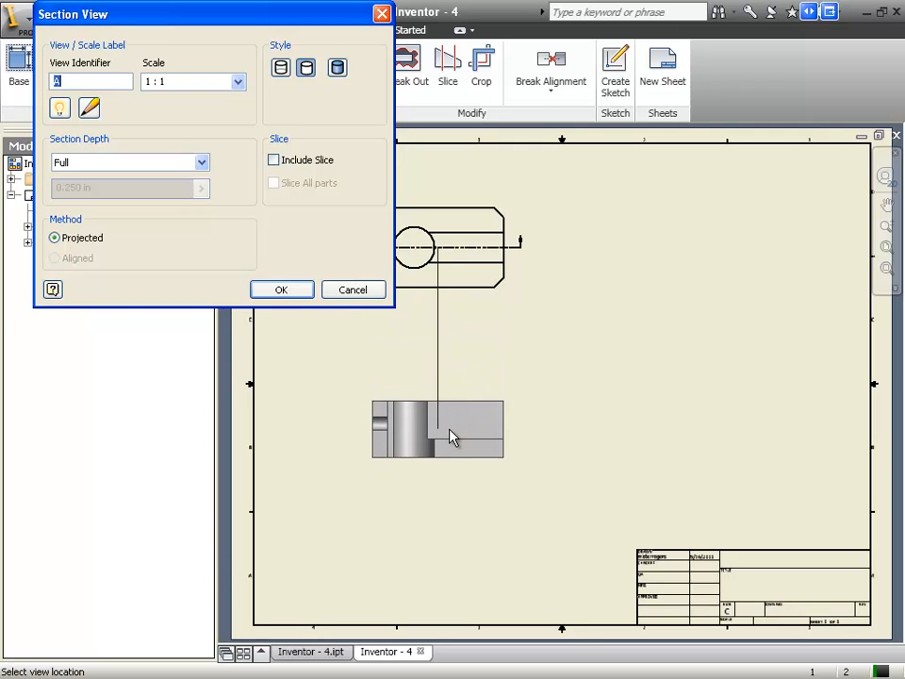
left_click(450, 429)
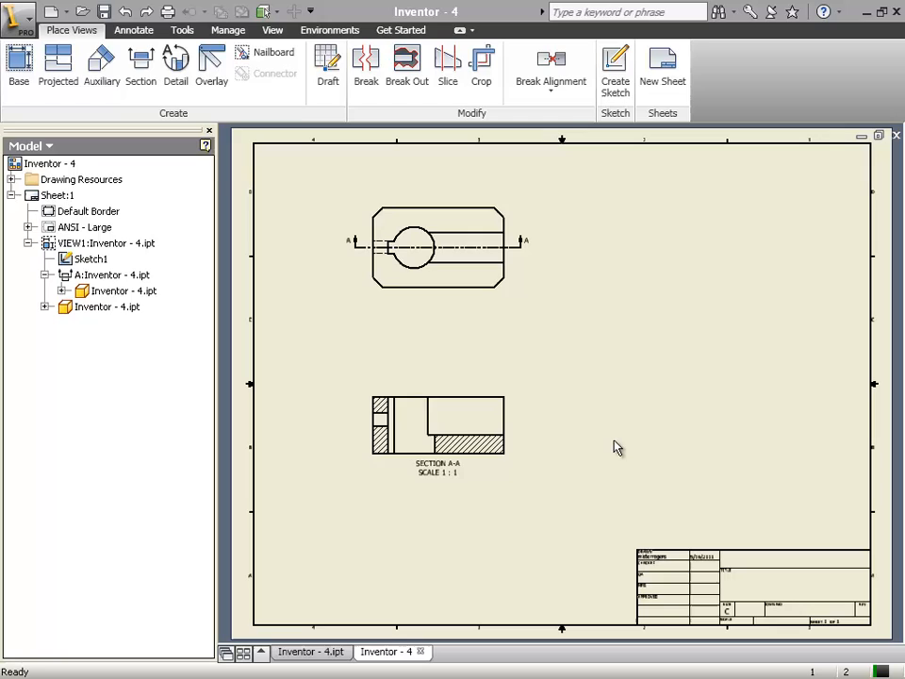
Project a side view from section A-A and place it to the right of the section on the sheet
left_click(58, 68)
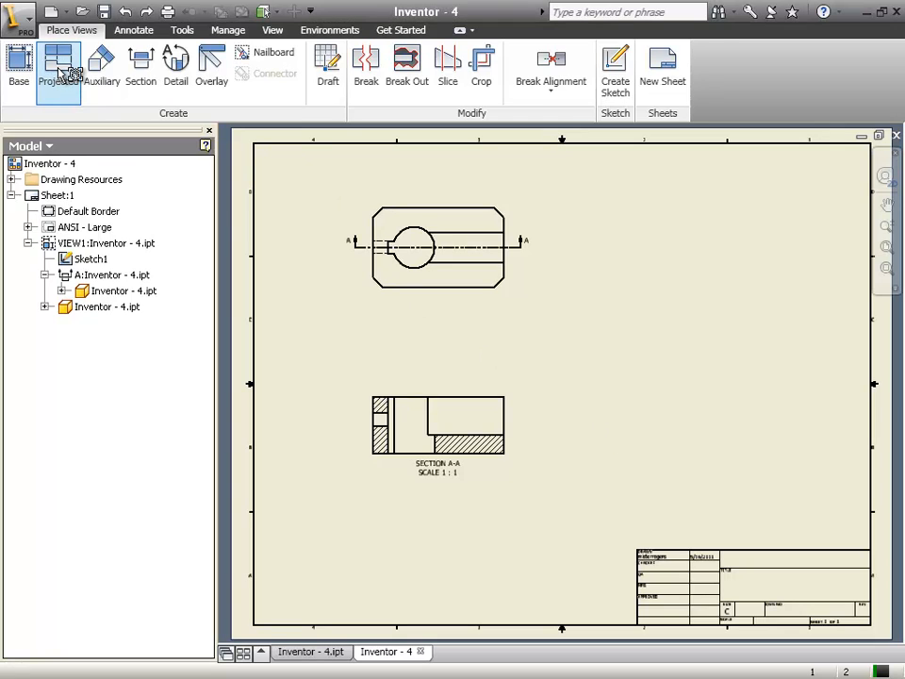
left_click(511, 419)
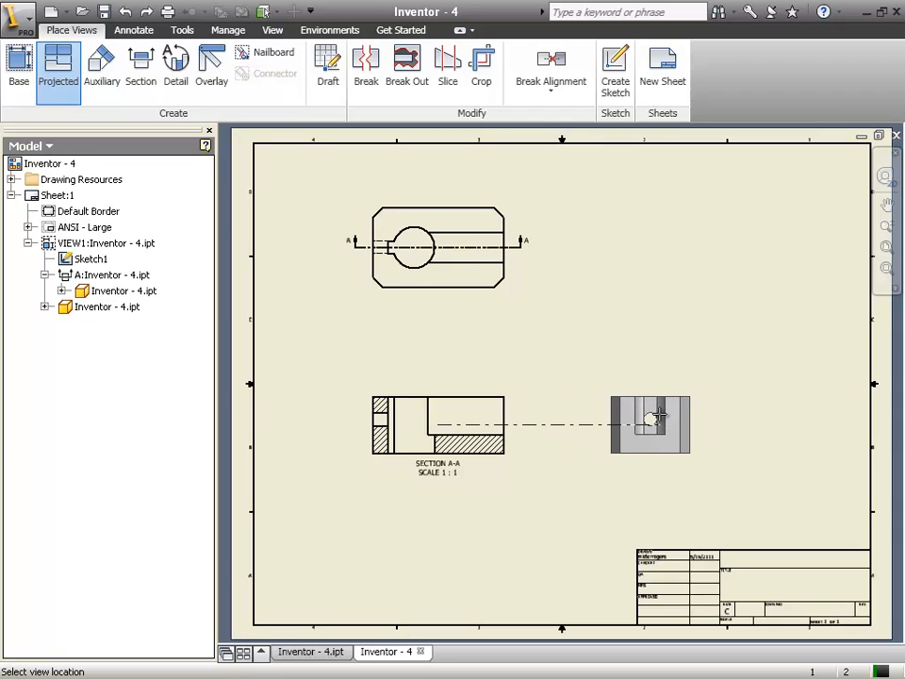
left_click(659, 414)
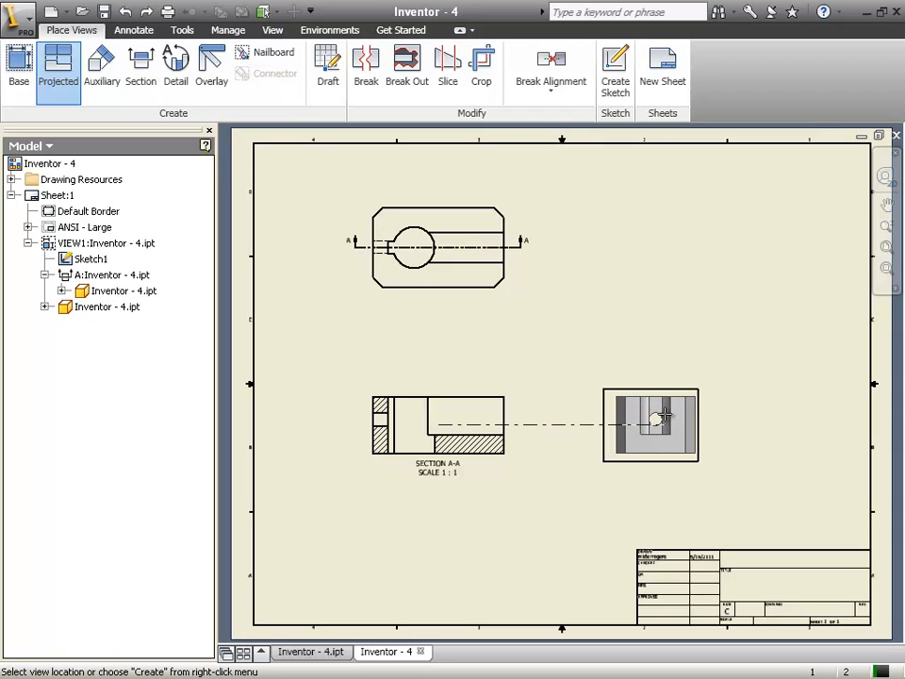
right_click(659, 414)
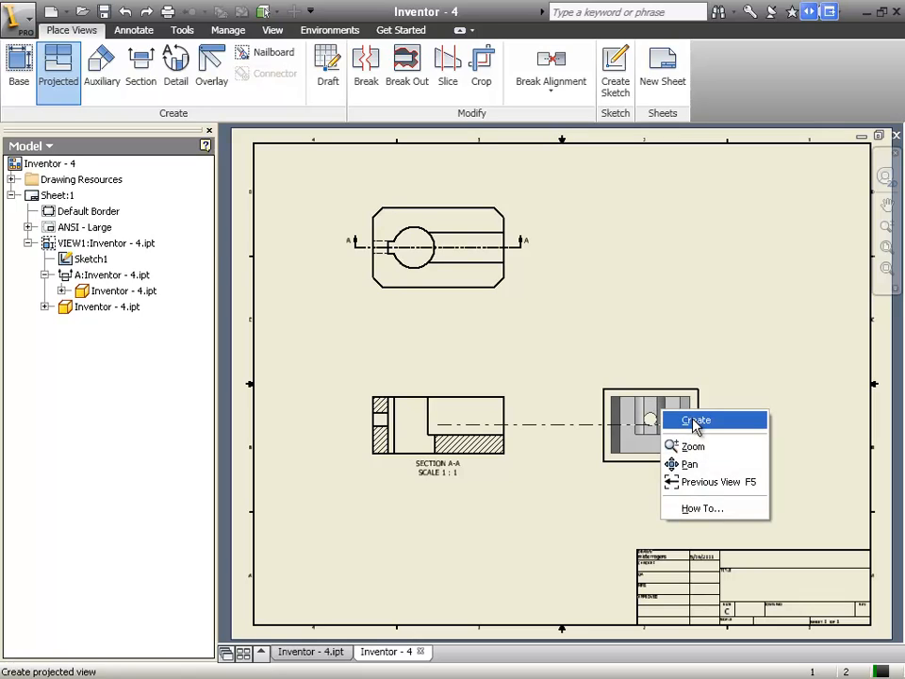
left_click(689, 420)
right_click(677, 375)
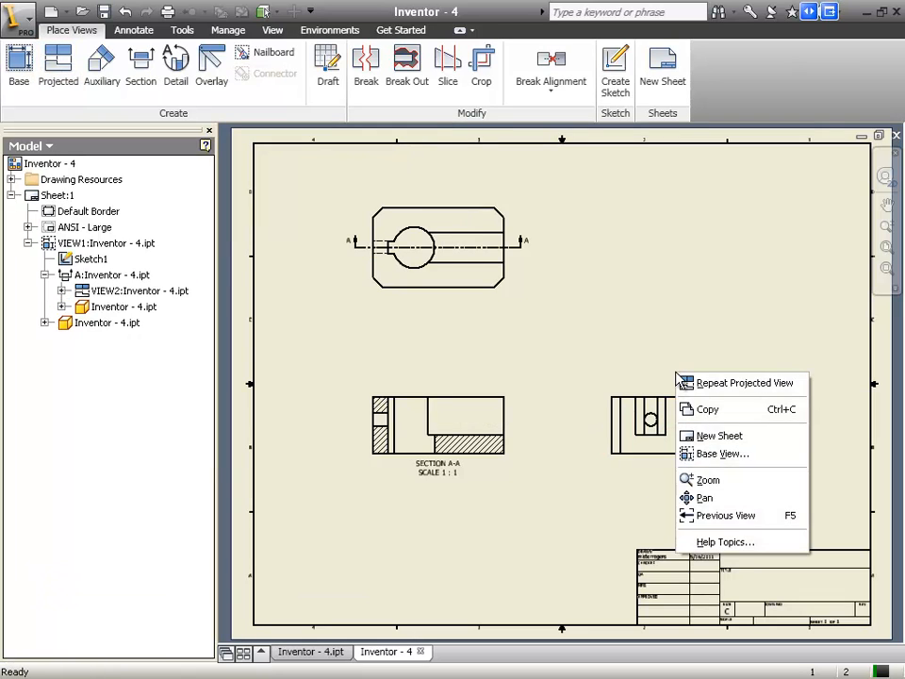
left_click(517, 342)
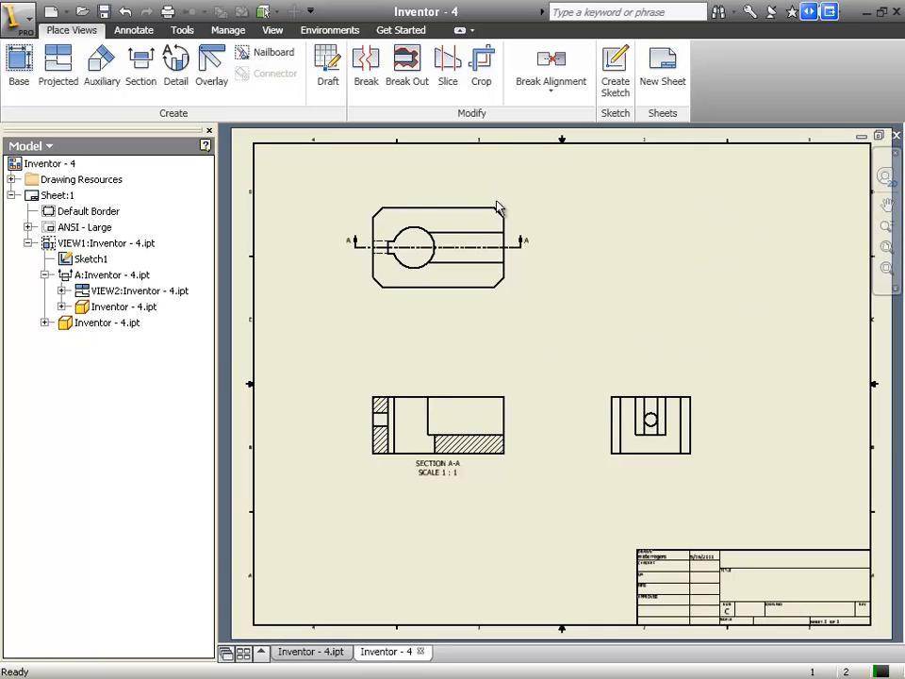
Place a base view of the block in the Iso Top Left orientation in the sheet's upper right corner, without any projected views
left_click(18, 66)
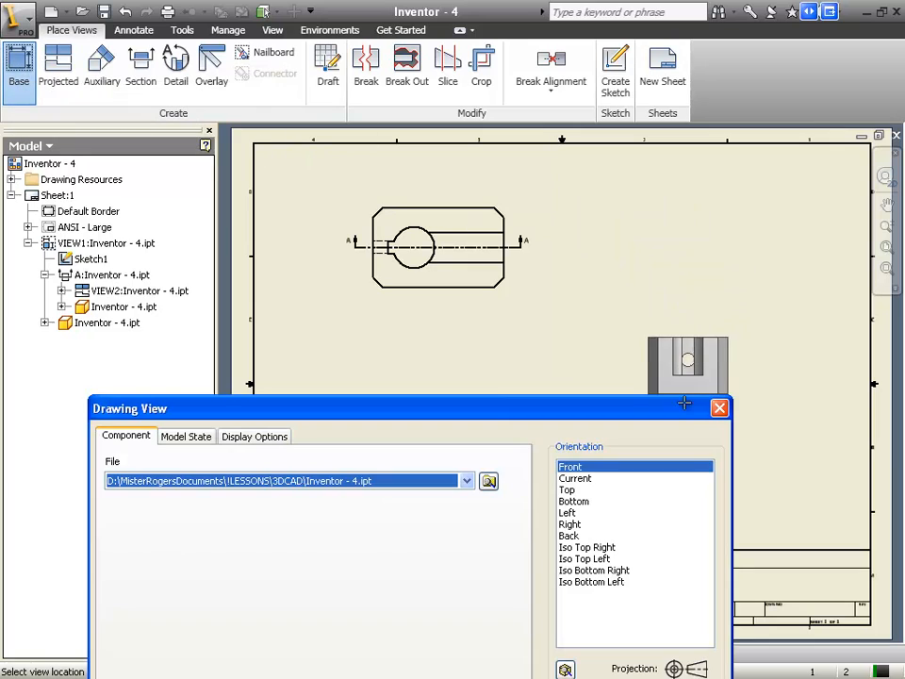
left_click_drag(606, 400, 474, 131)
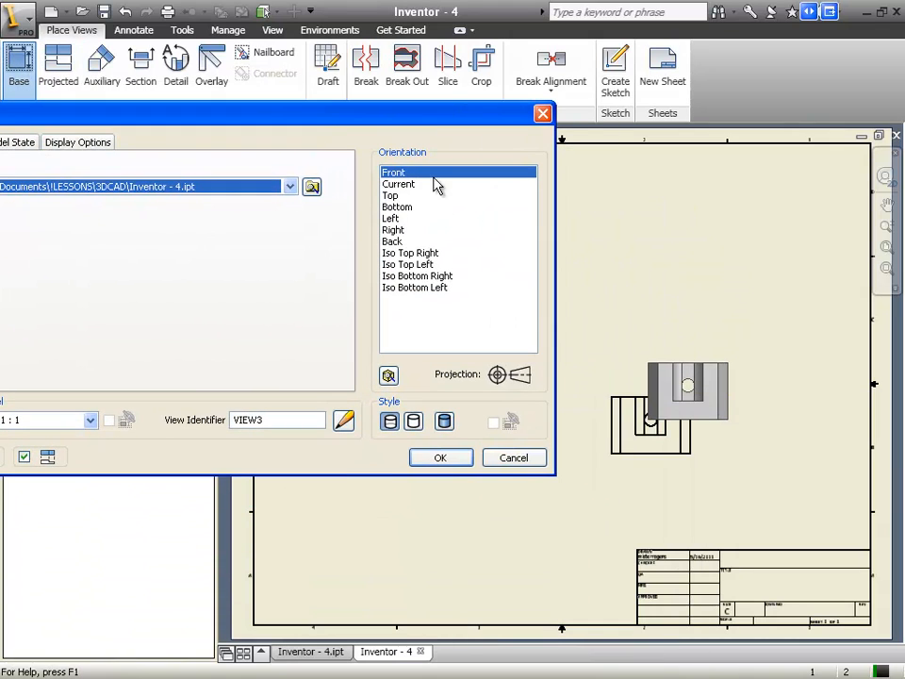
left_click(430, 254)
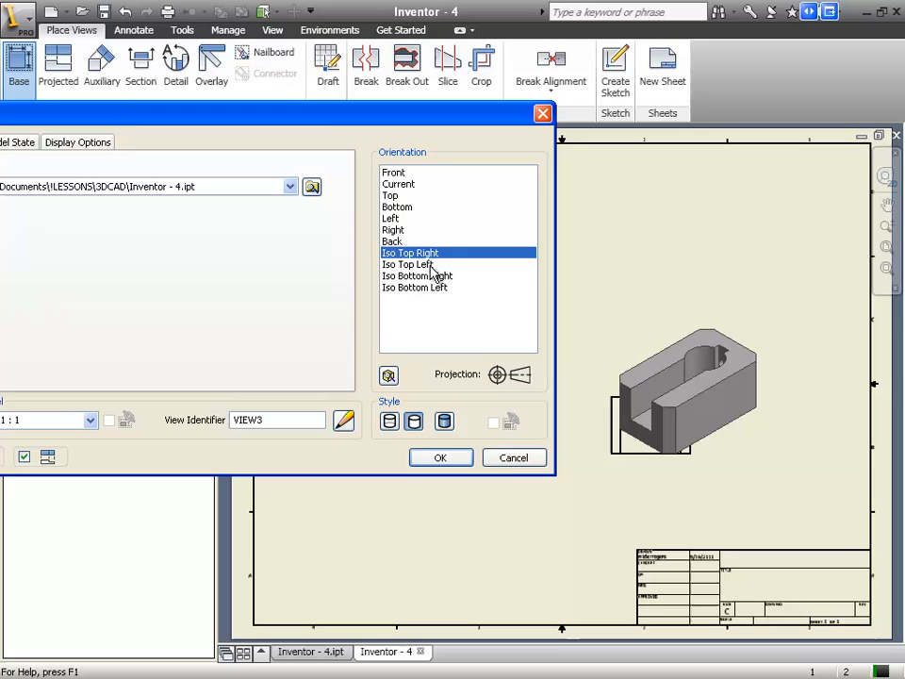
left_click(429, 265)
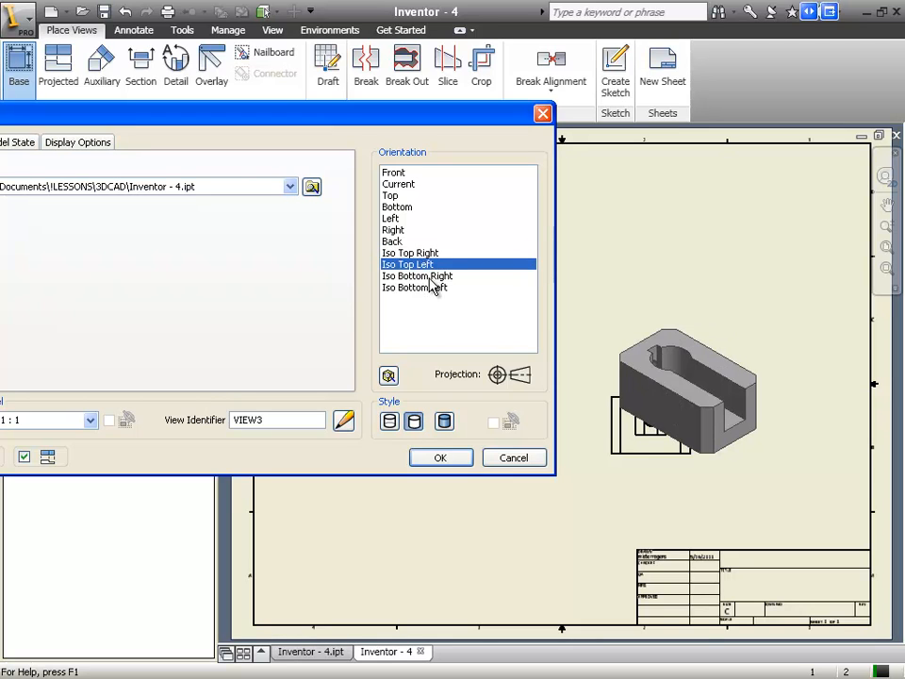
left_click(430, 276)
left_click(430, 288)
left_click(425, 276)
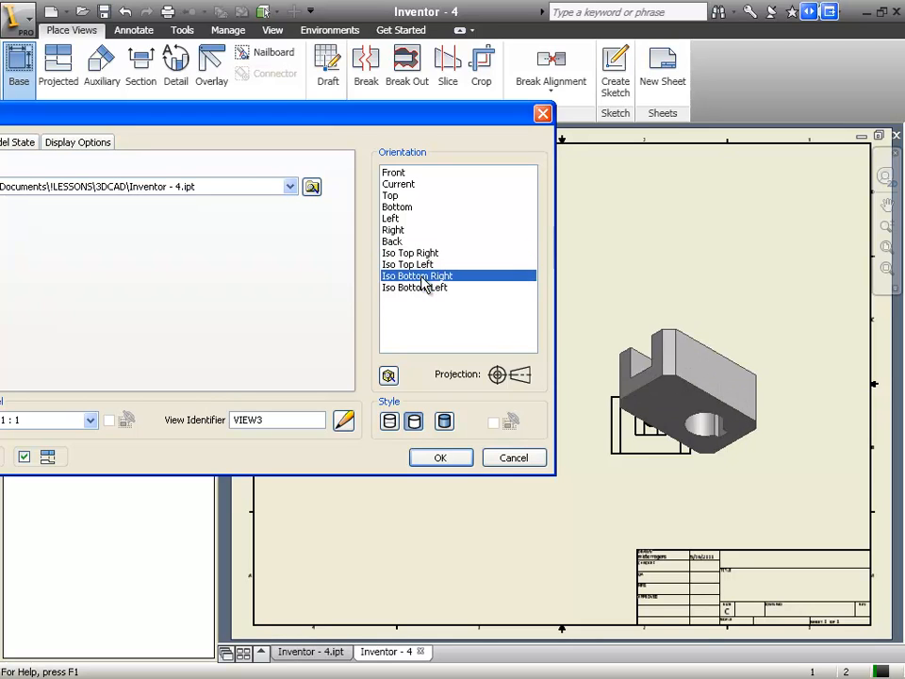
left_click(425, 264)
left_click(425, 253)
left_click(432, 264)
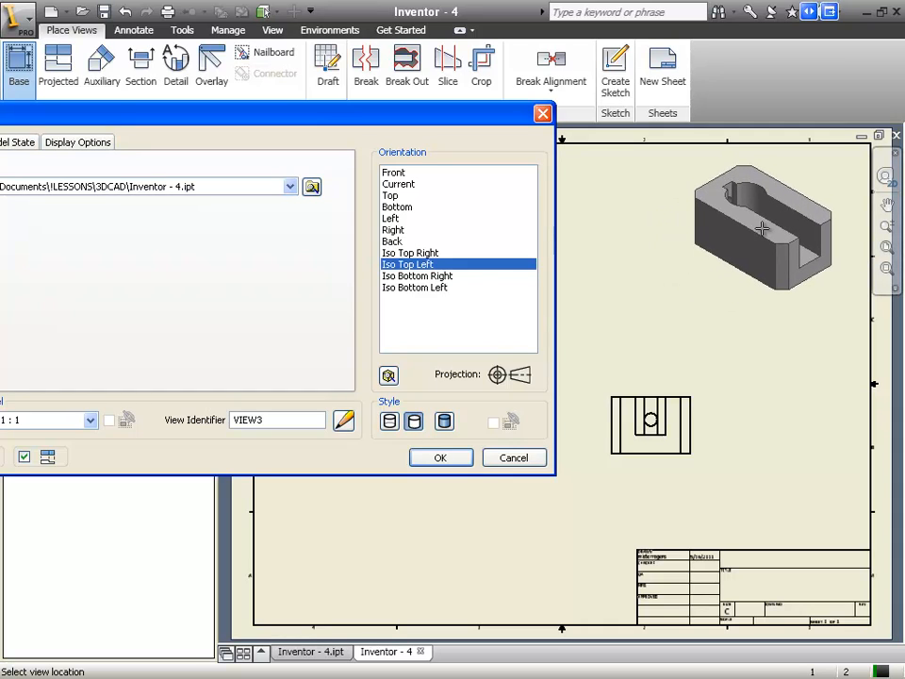
left_click(762, 228)
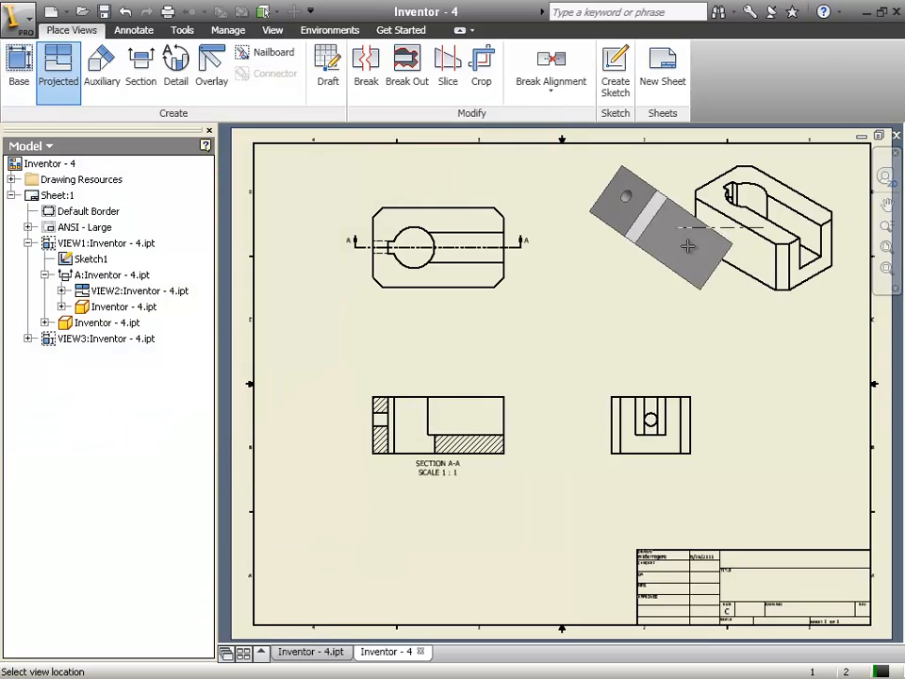
right_click(788, 215)
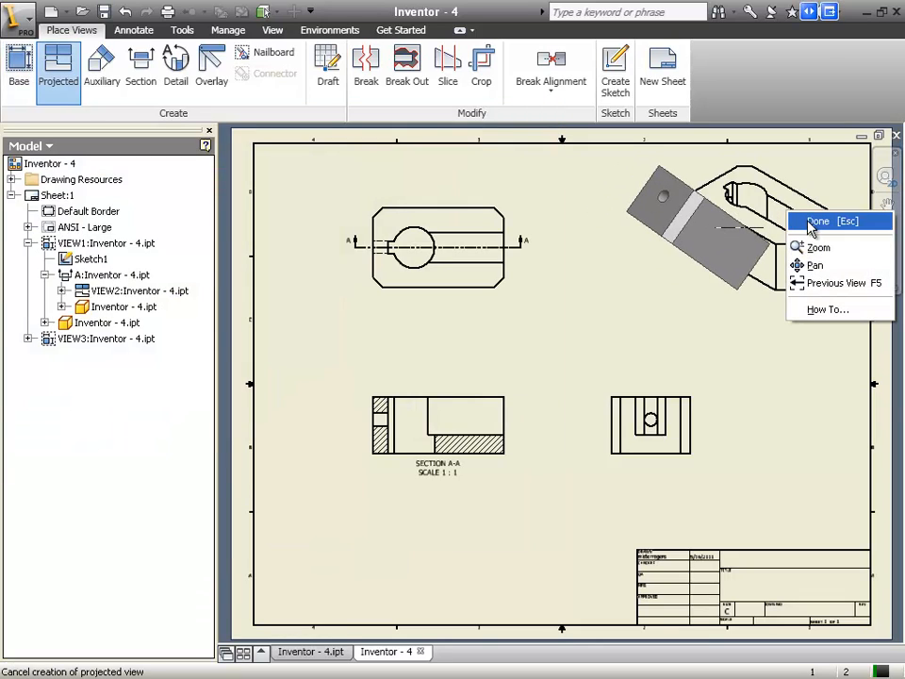
left_click(817, 223)
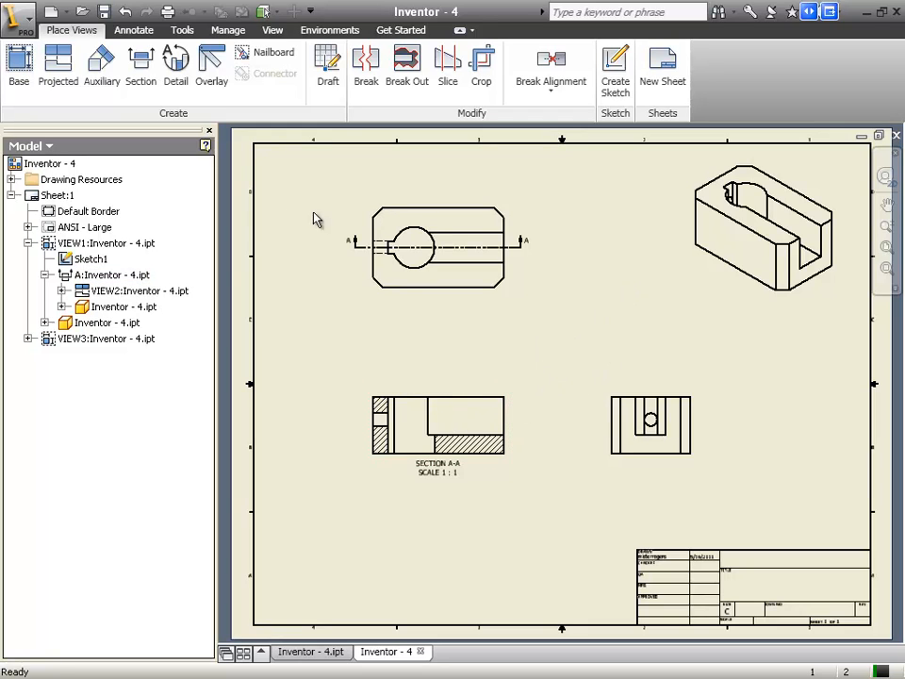
Project an isometric view of the cut block from section A-A and place it above the side view
left_click(60, 70)
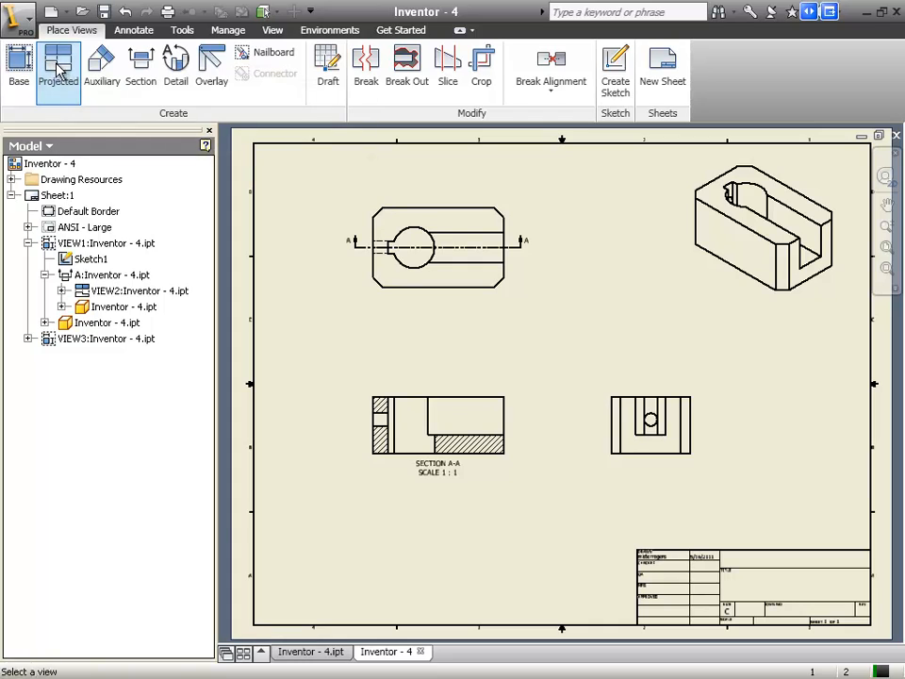
left_click(509, 404)
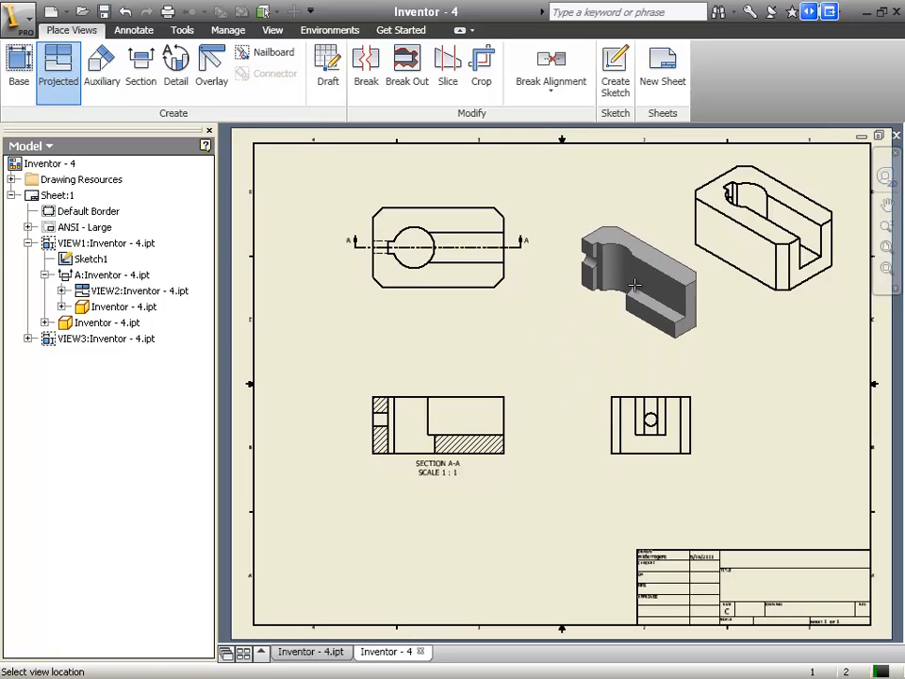
left_click(643, 296)
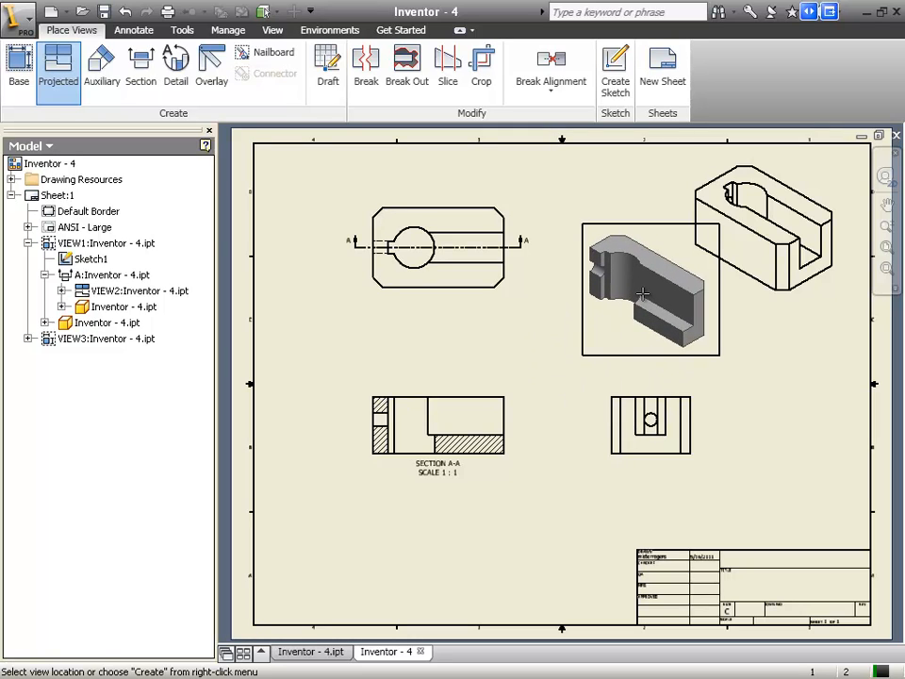
right_click(642, 295)
left_click(686, 307)
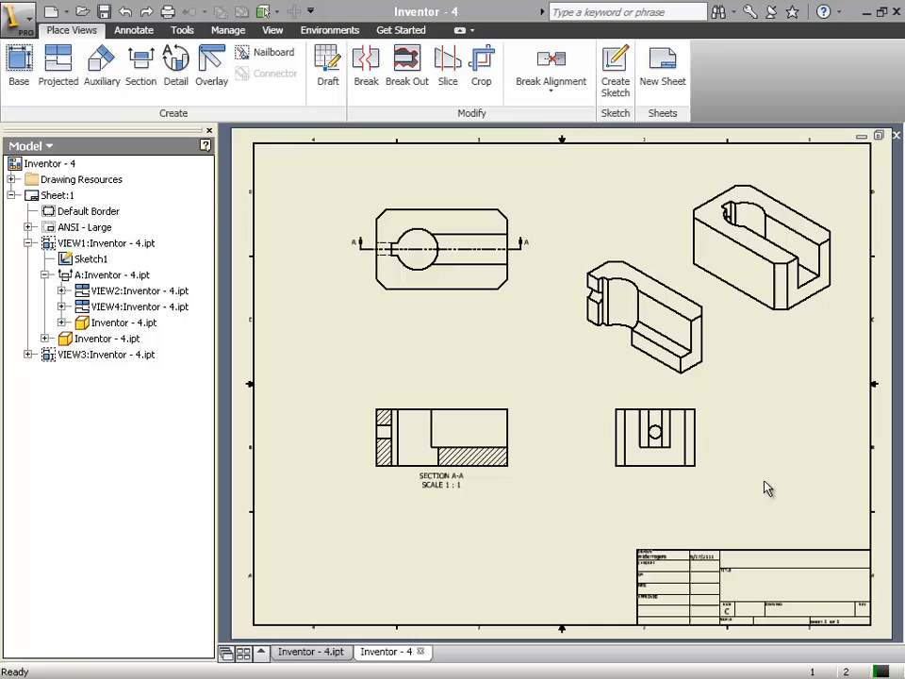
Make the side view's display style independent of its parent view and set it to Hidden Line
right_click(698, 408)
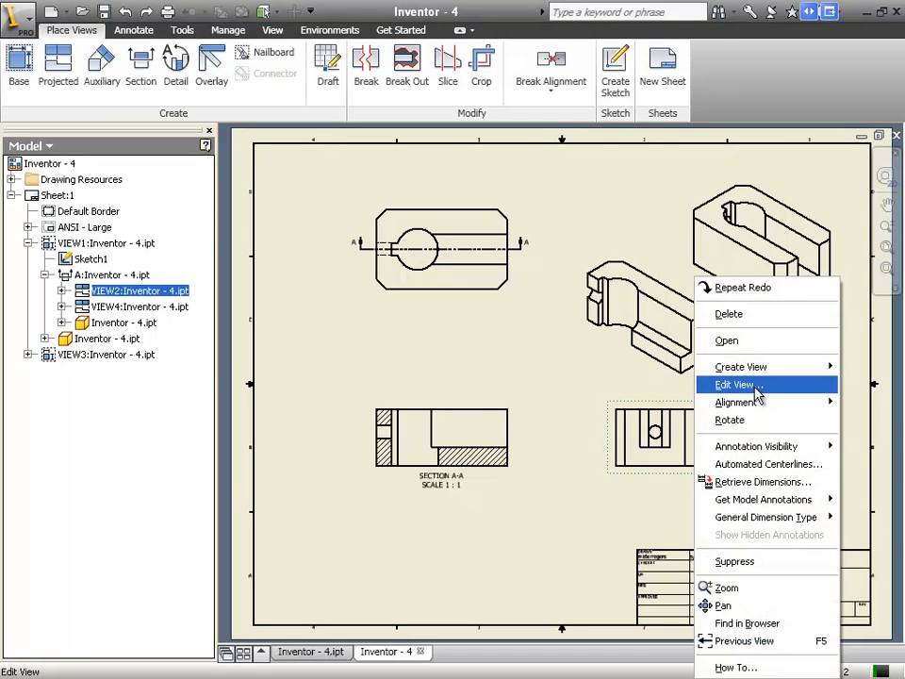
left_click(739, 385)
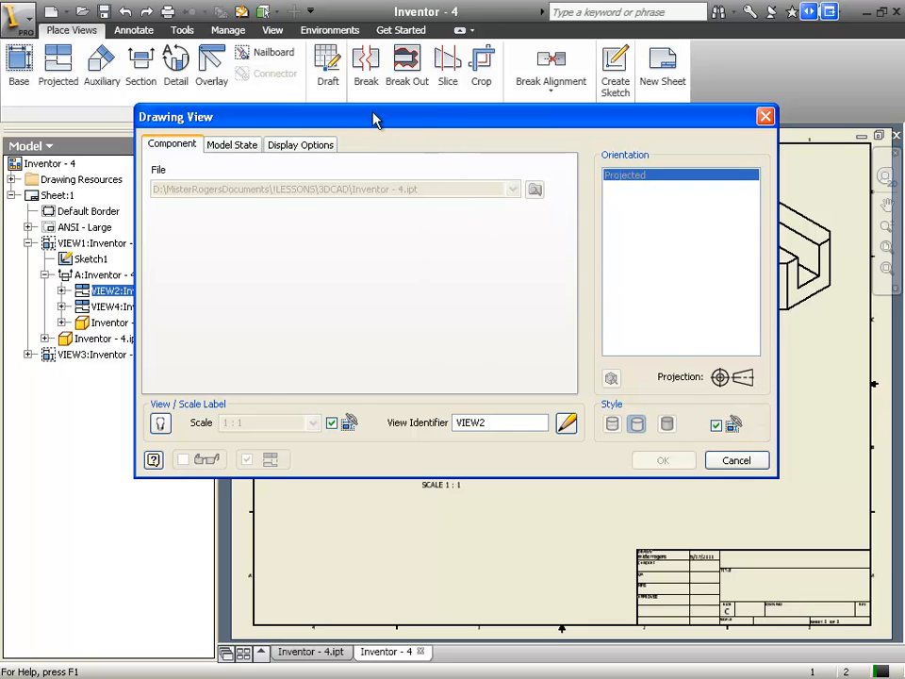
left_click_drag(440, 125, 448, 99)
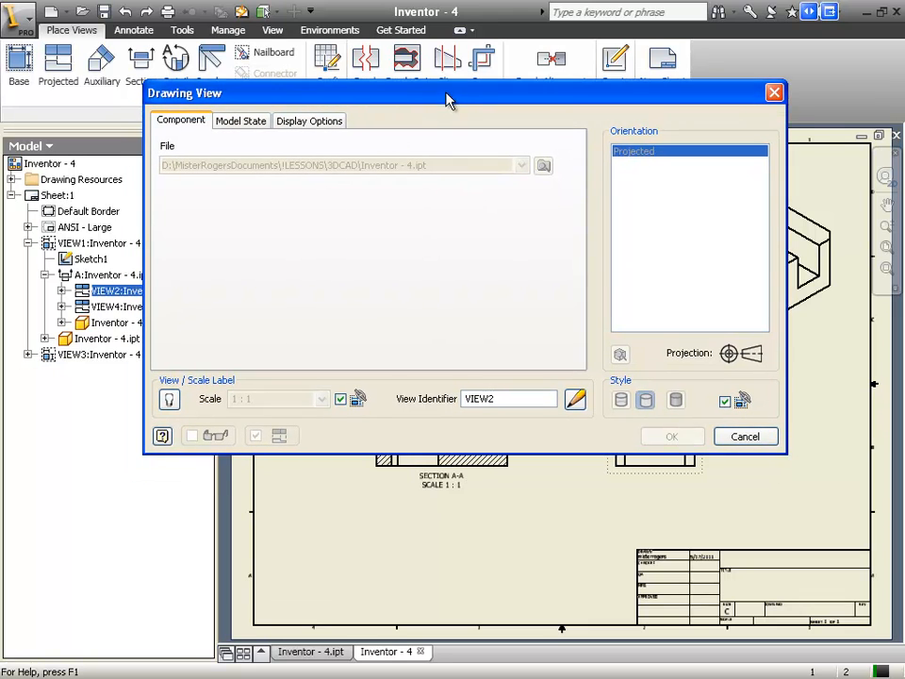
left_click(725, 402)
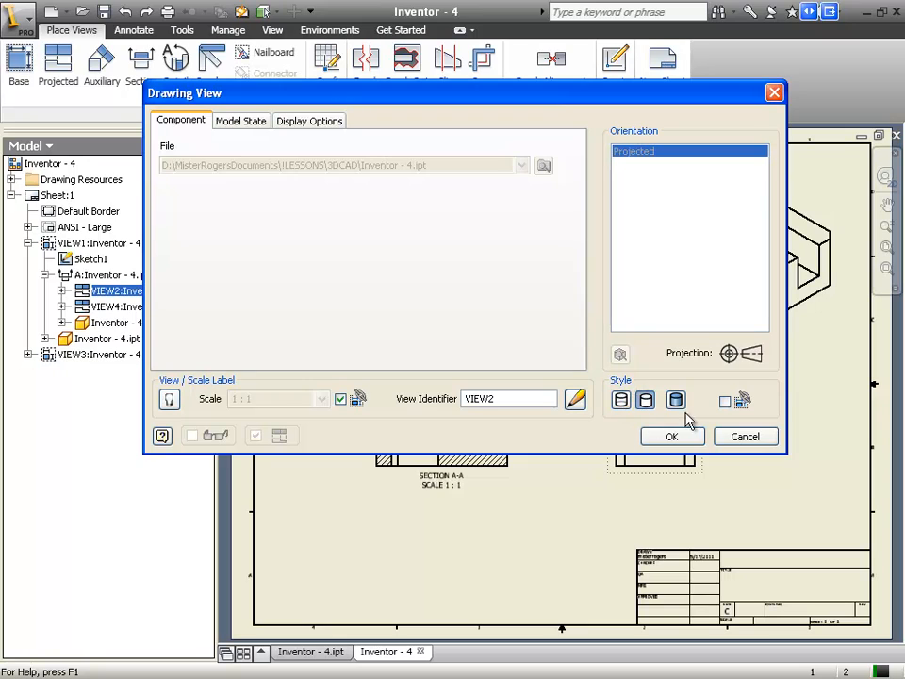
left_click(647, 401)
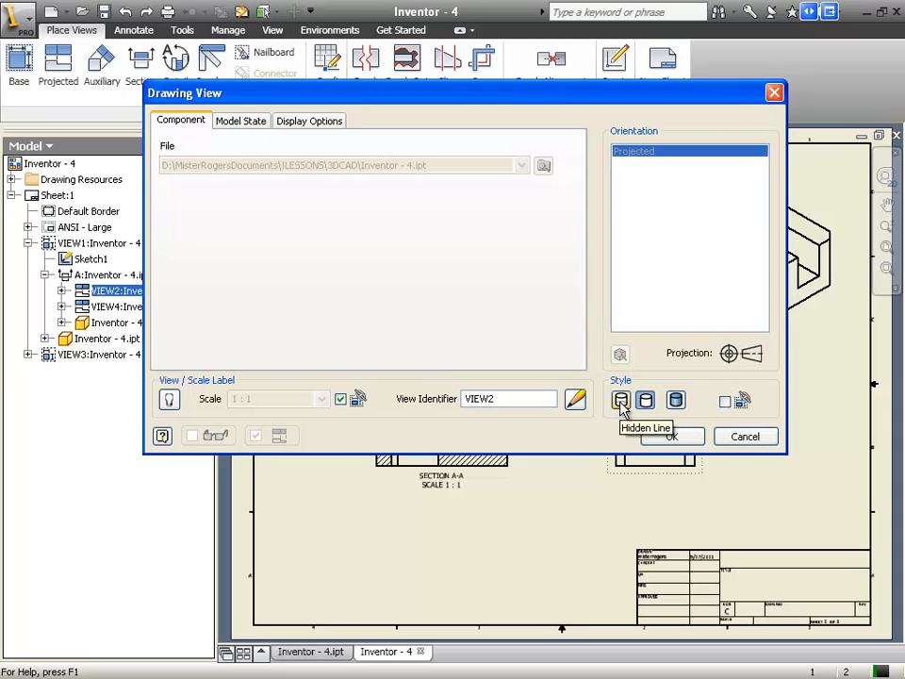
left_click(622, 401)
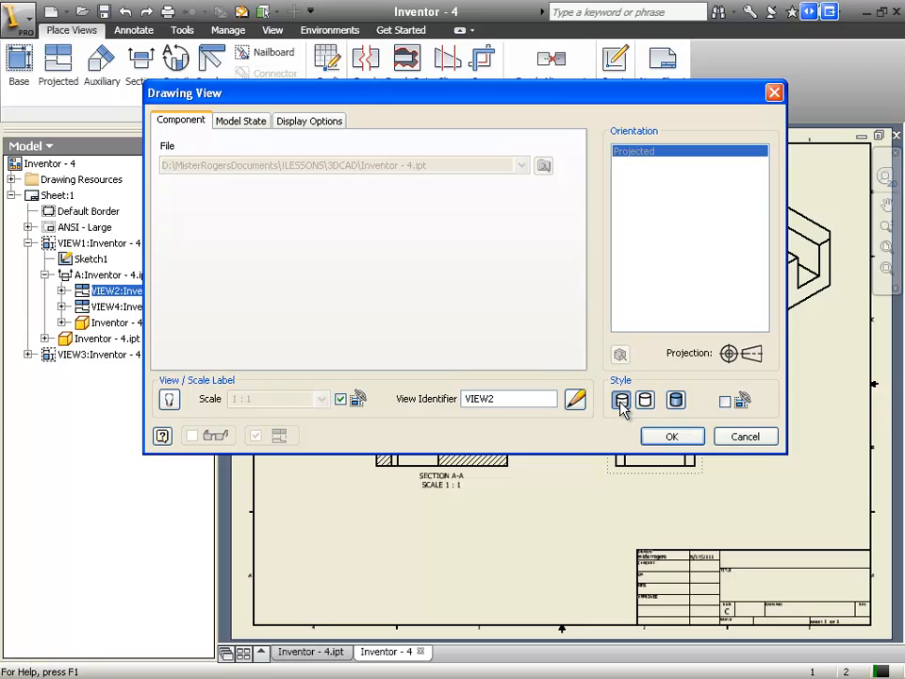
left_click(687, 442)
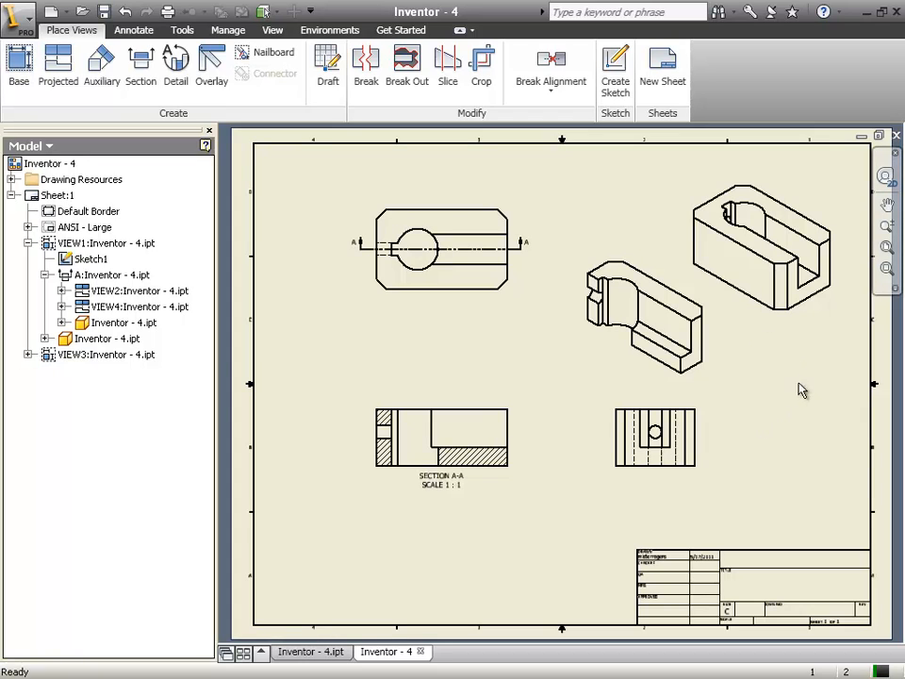
Make the sectioned isometric view's display style independent of its parent view and set it to Shaded
left_click(679, 269)
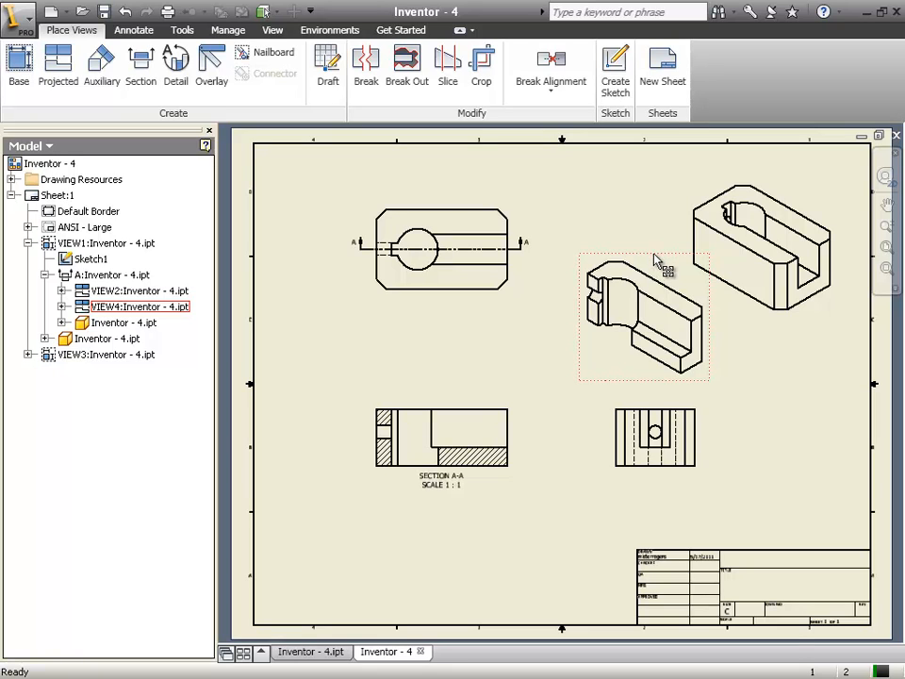
right_click(658, 261)
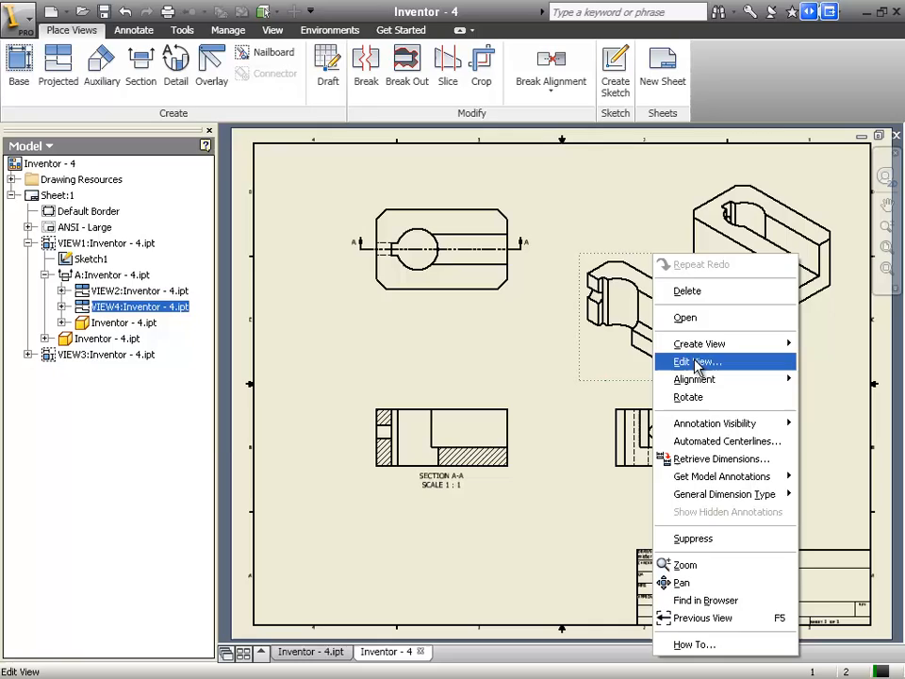
left_click(696, 363)
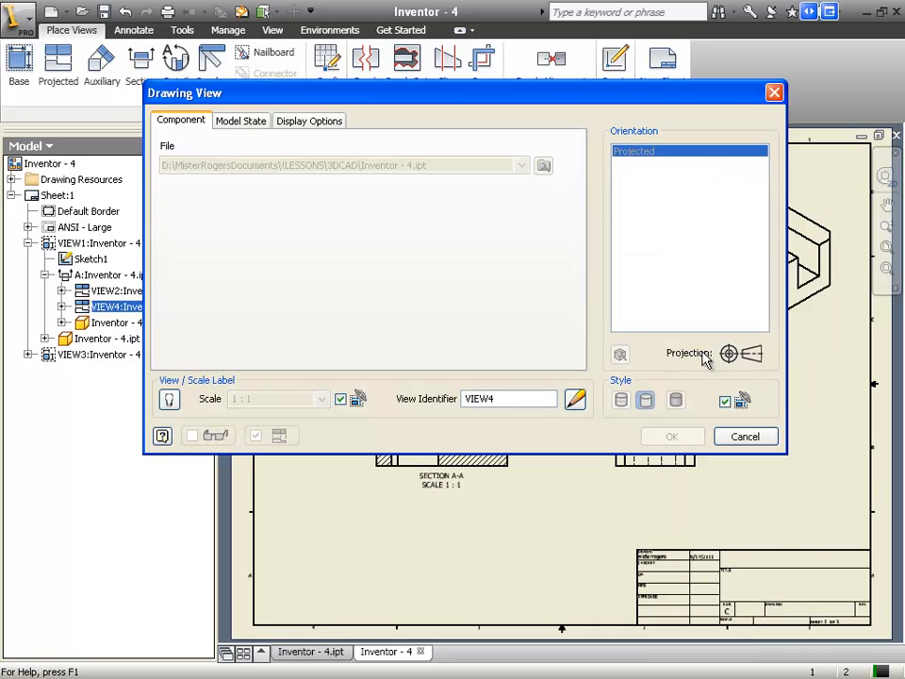
left_click(725, 402)
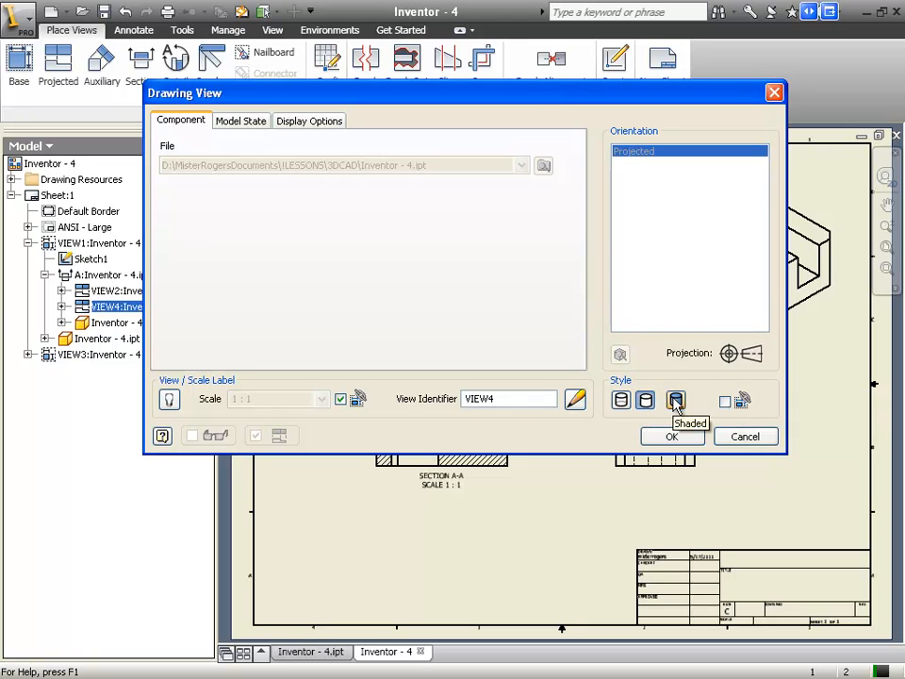
left_click(678, 401)
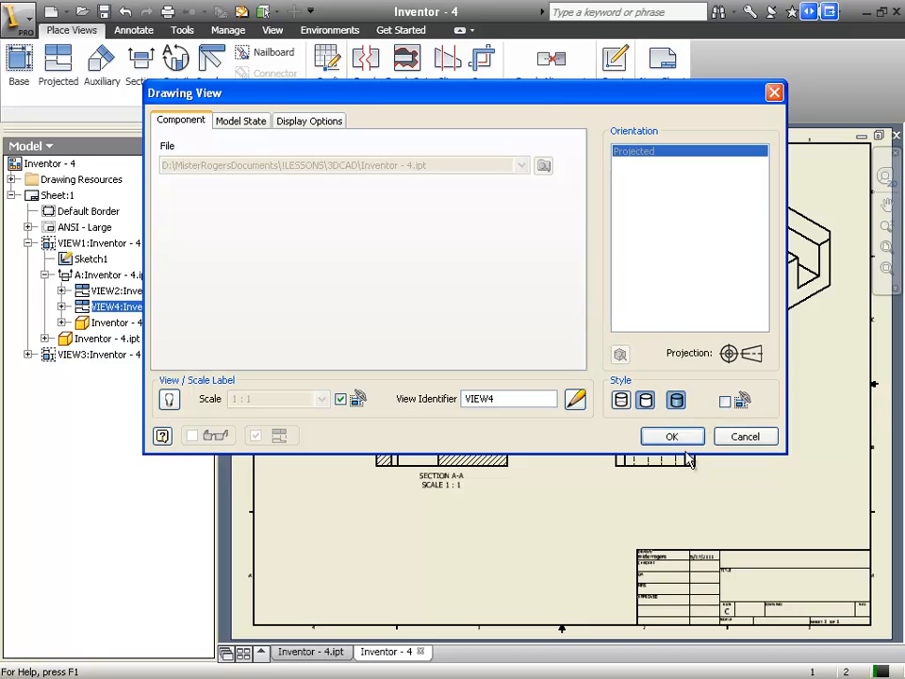
left_click(672, 436)
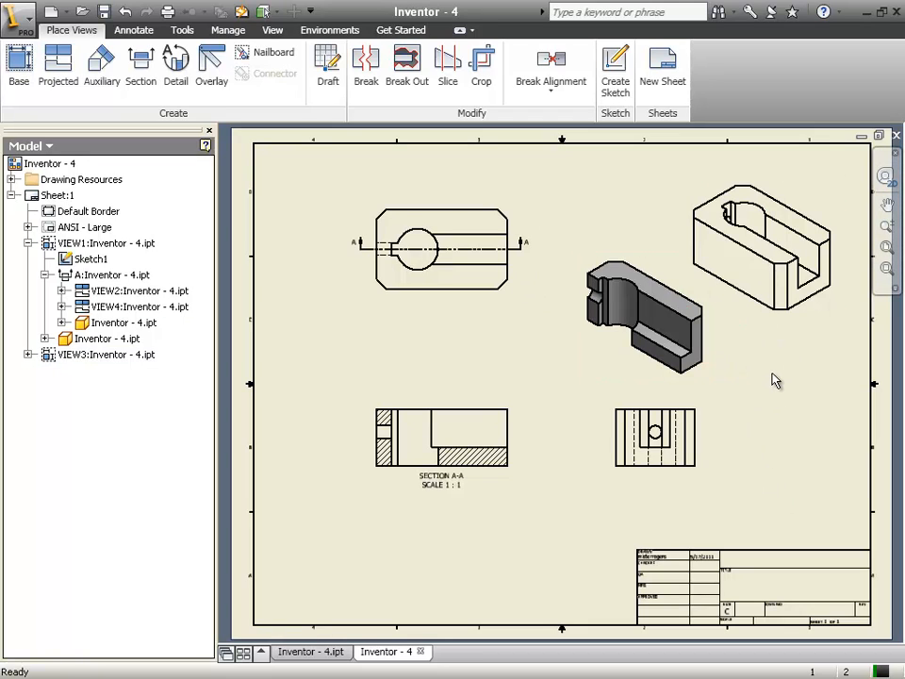
right_click(752, 344)
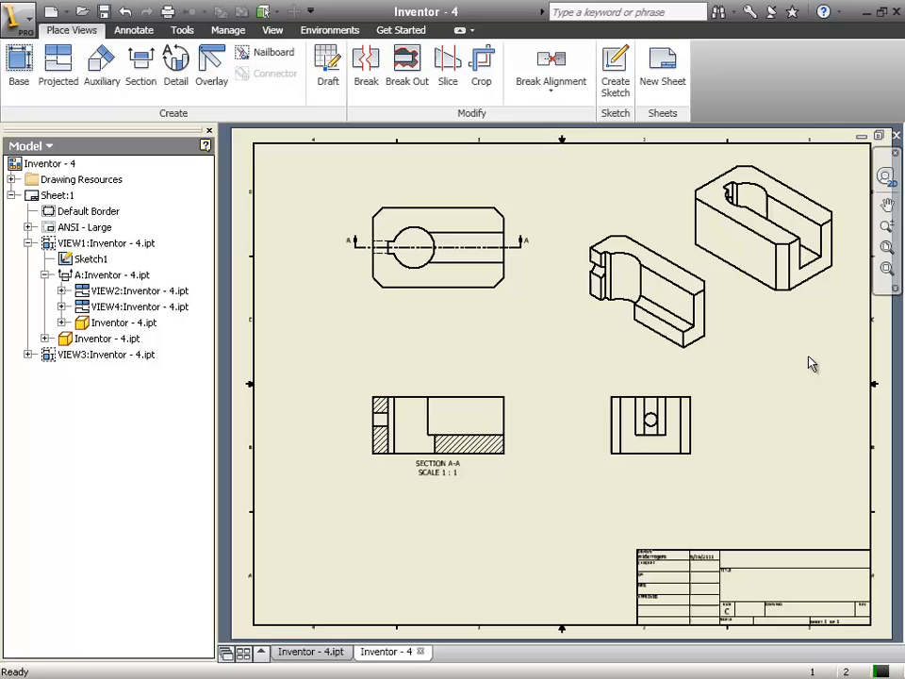
Preview the current sheet at Best fit scale and print one copy on the Room 117 LaserJet 5000n printer
left_click(21, 21)
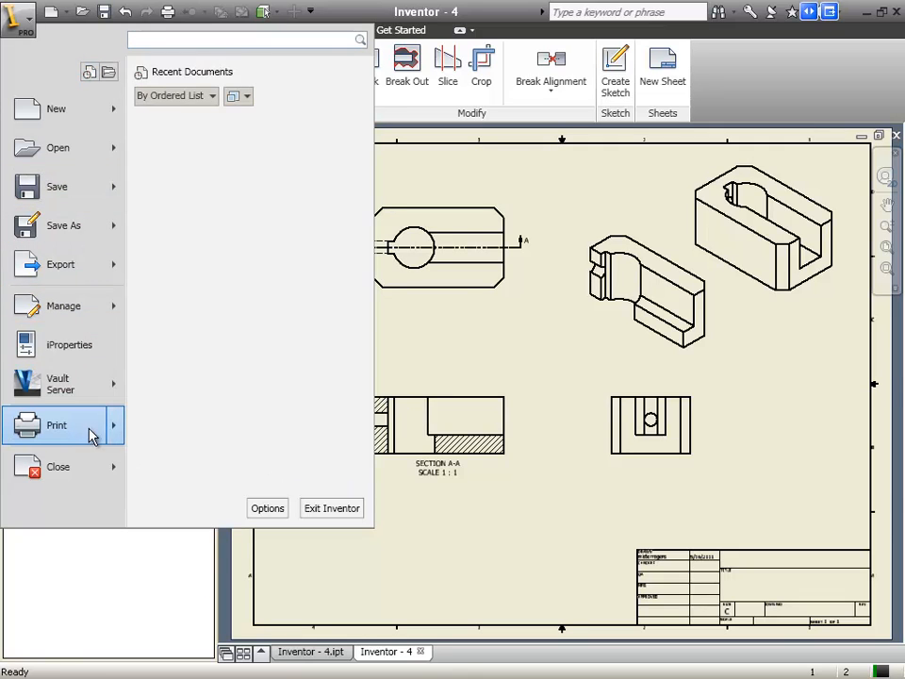
left_click(89, 435)
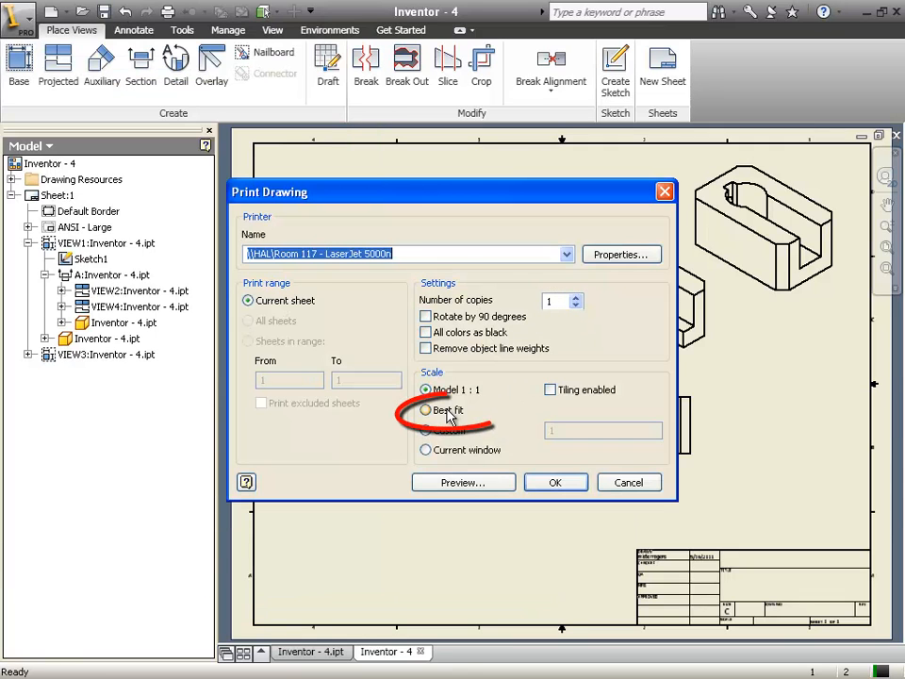
left_click(436, 411)
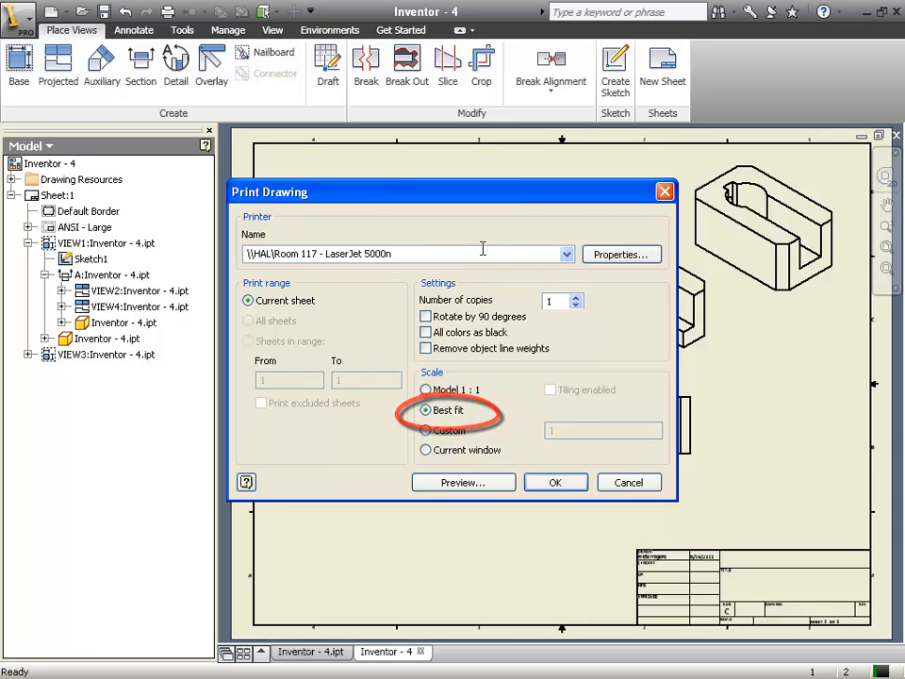
left_click_drag(542, 198, 591, 152)
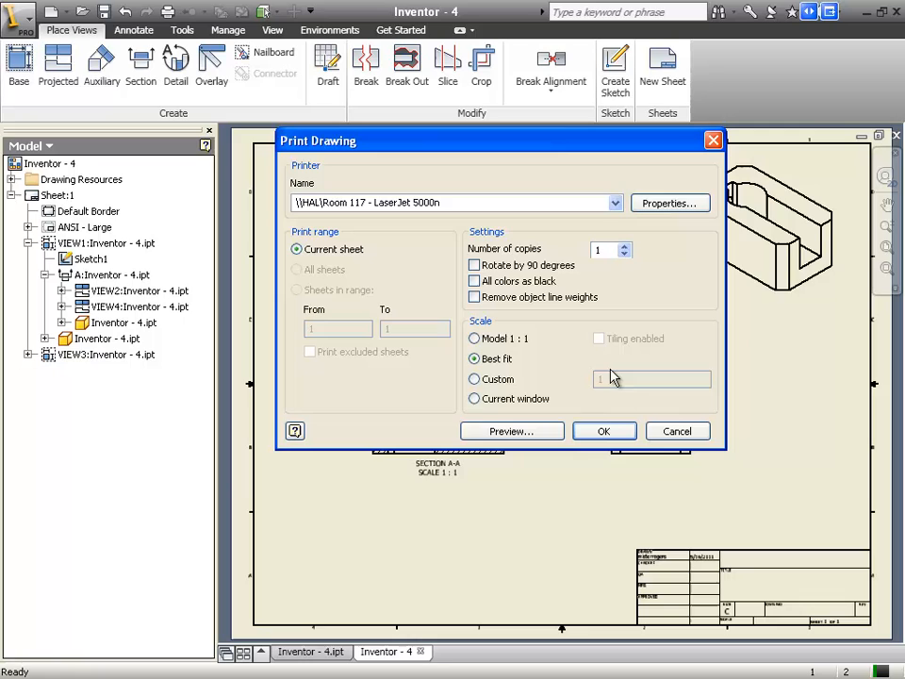
left_click(519, 440)
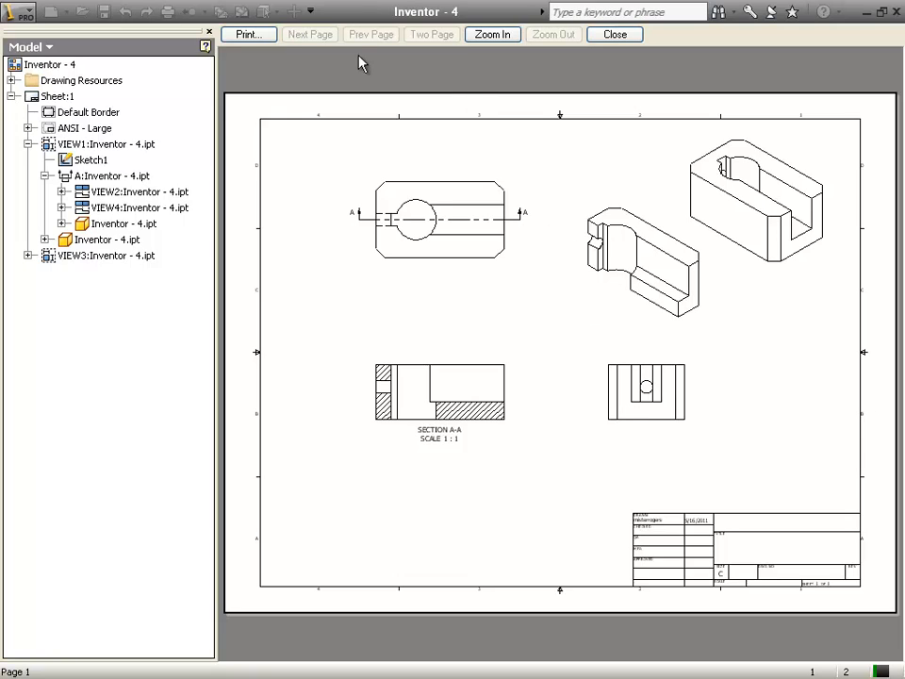
left_click(240, 38)
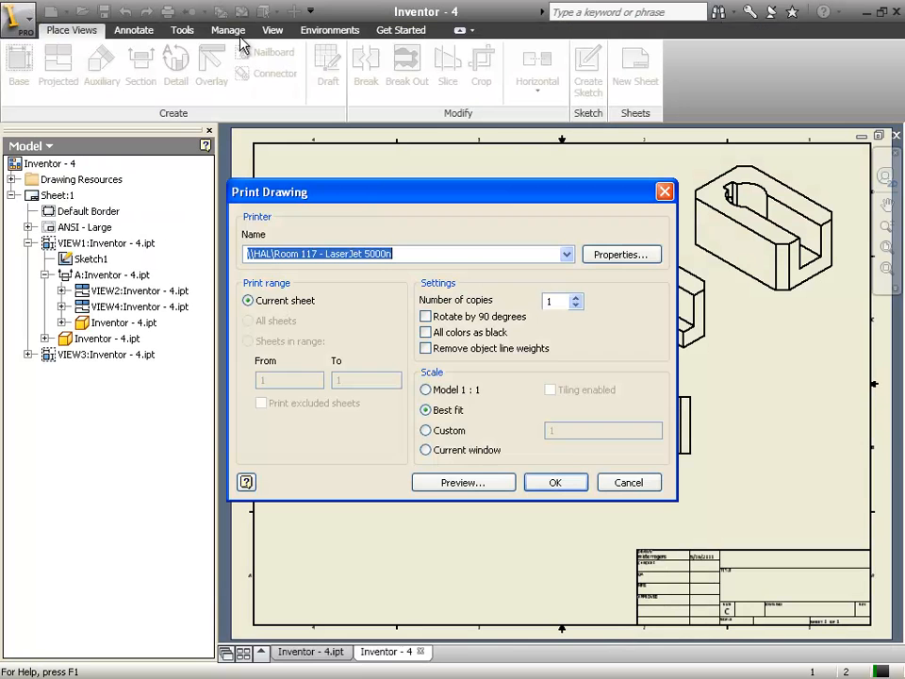
left_click(571, 489)
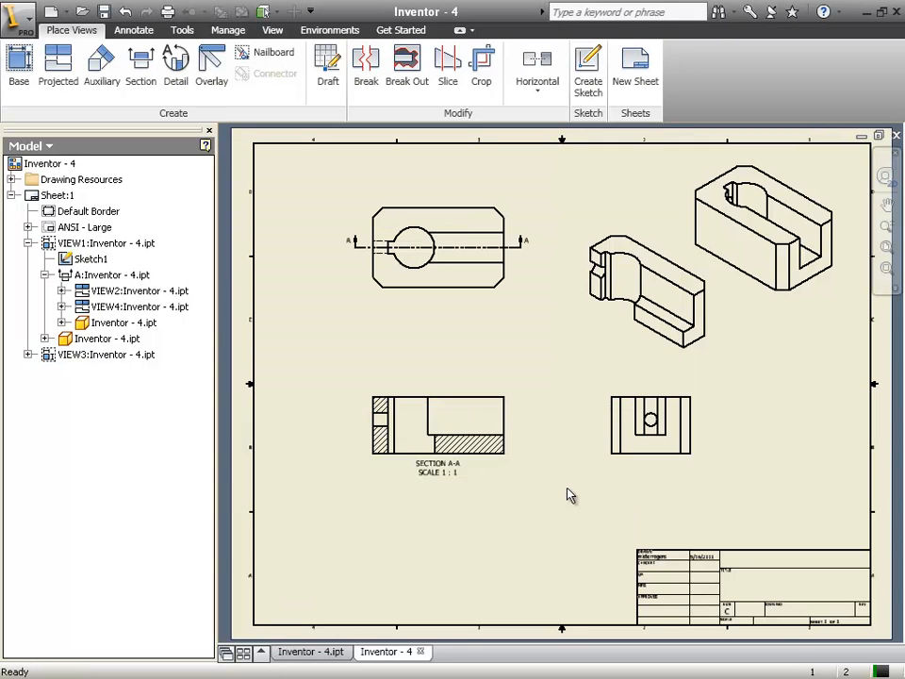